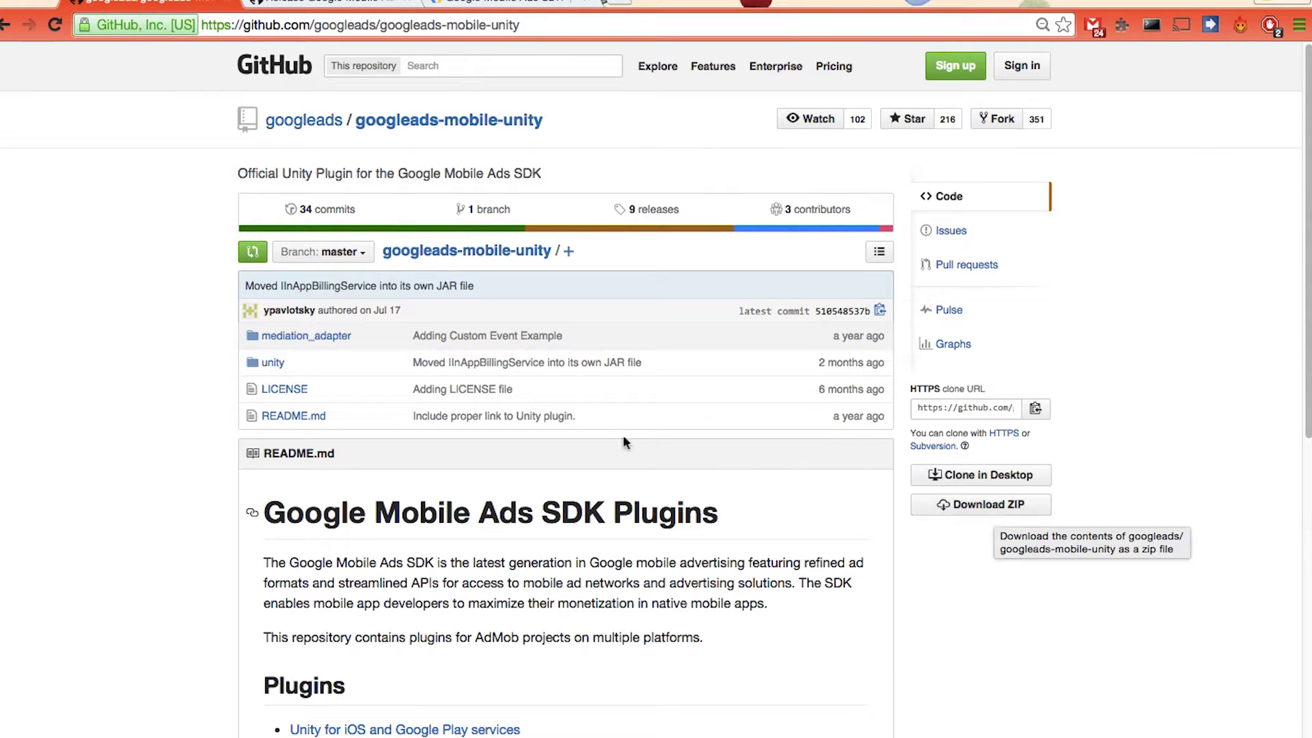
- Show the Google Mobile Ads Unity Plugin v2.3.1 release page with its GoogleMobileAds.unitypackage download
click(328, 3)
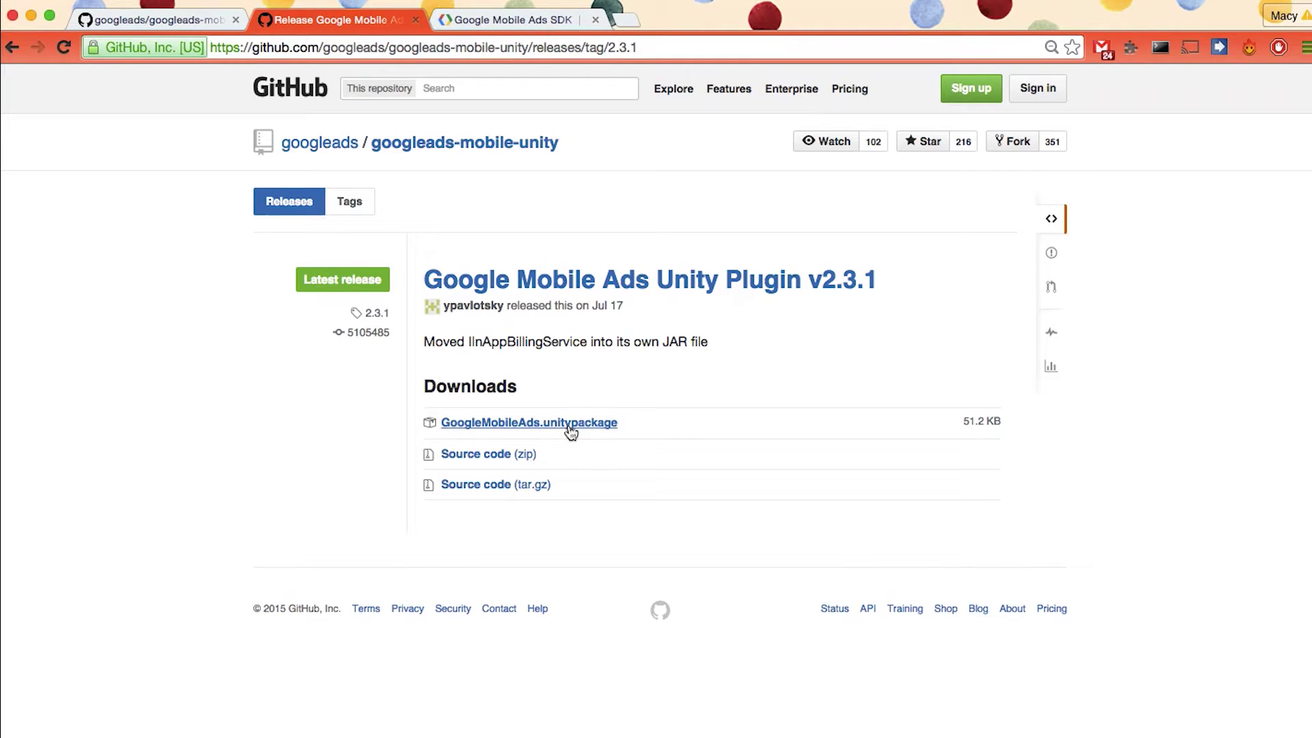
- Switch to the Google Mobile Ads SDK download page in the browser
click(512, 19)
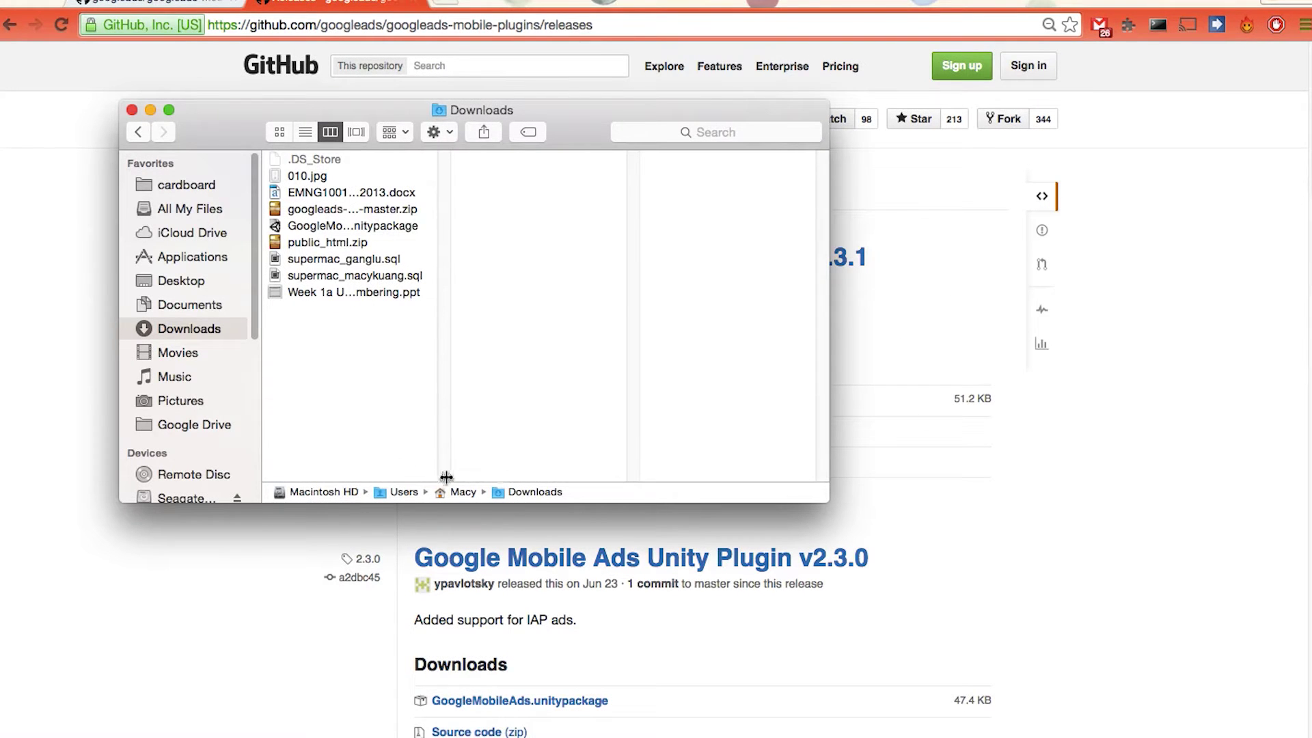
- Extract googleads-mobile-unity-master.zip into Downloads with The Unarchiver
drag(444, 475, 658, 451)
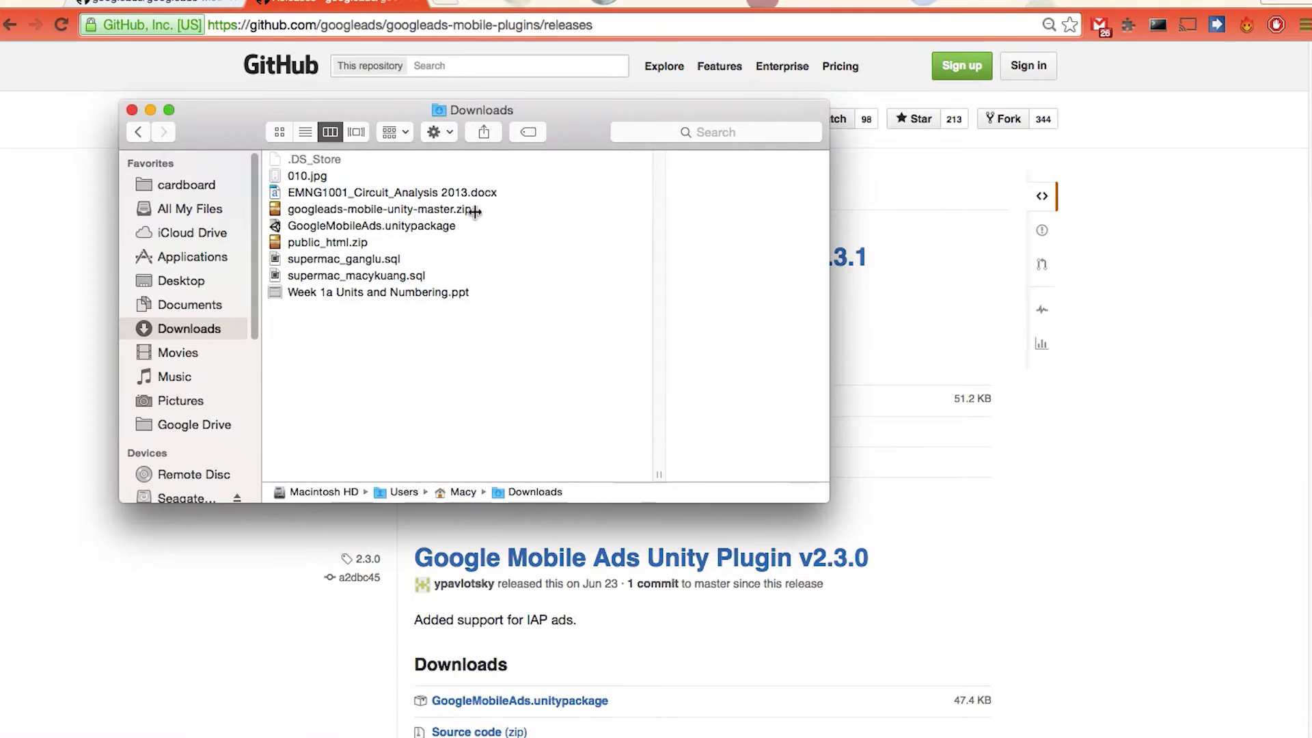
click(413, 208)
right_click(413, 208)
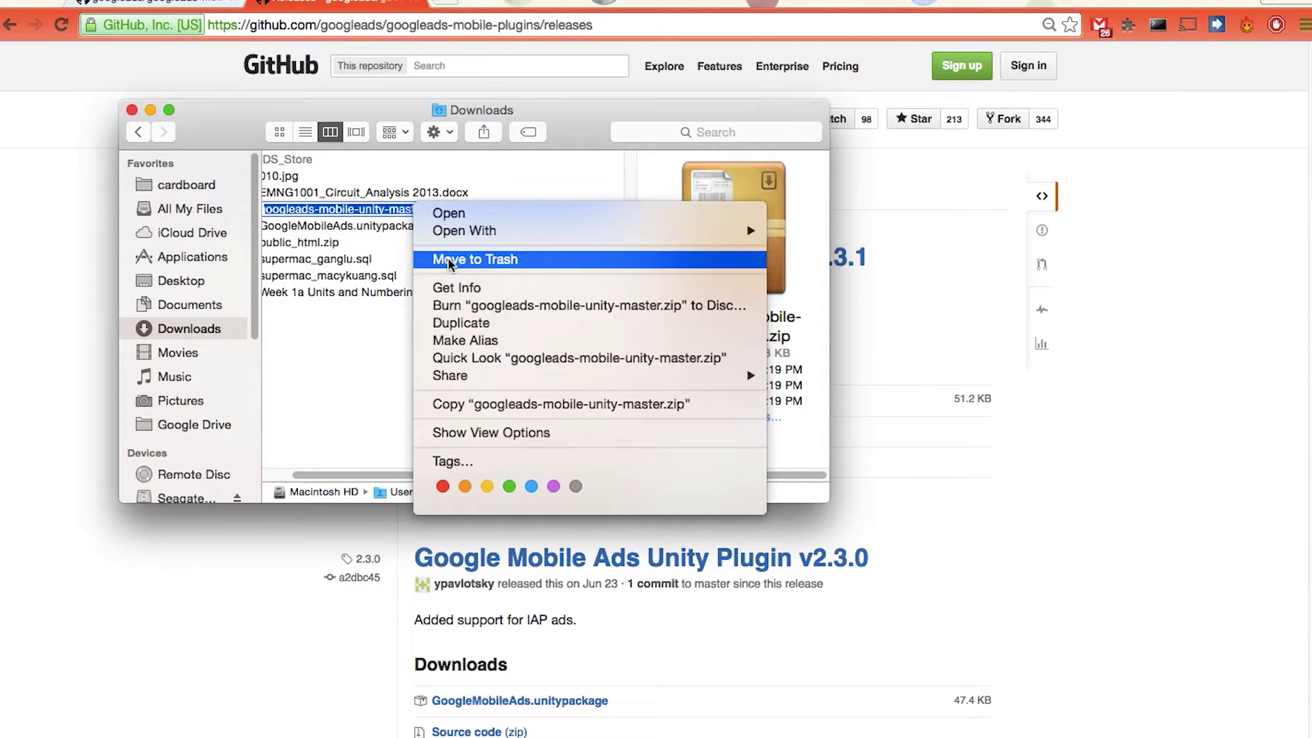
mouse_move(439, 231)
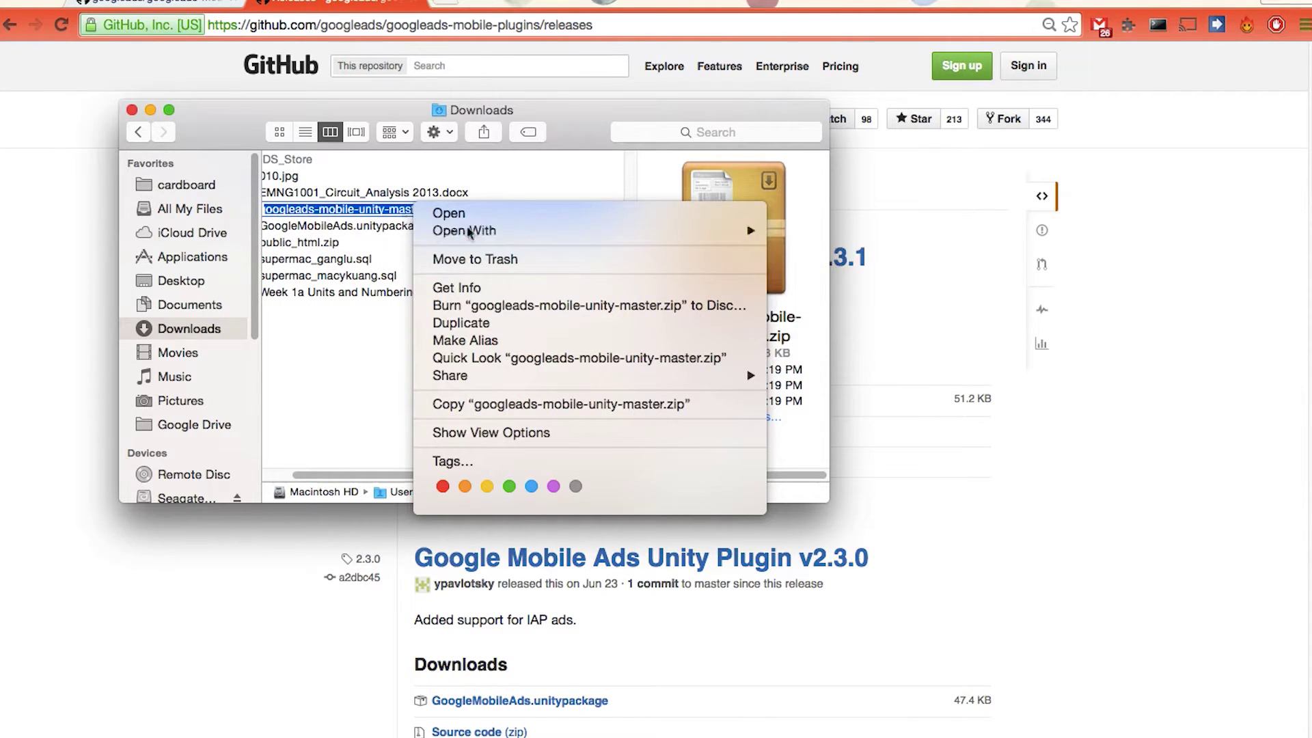
mouse_move(489, 235)
click(817, 233)
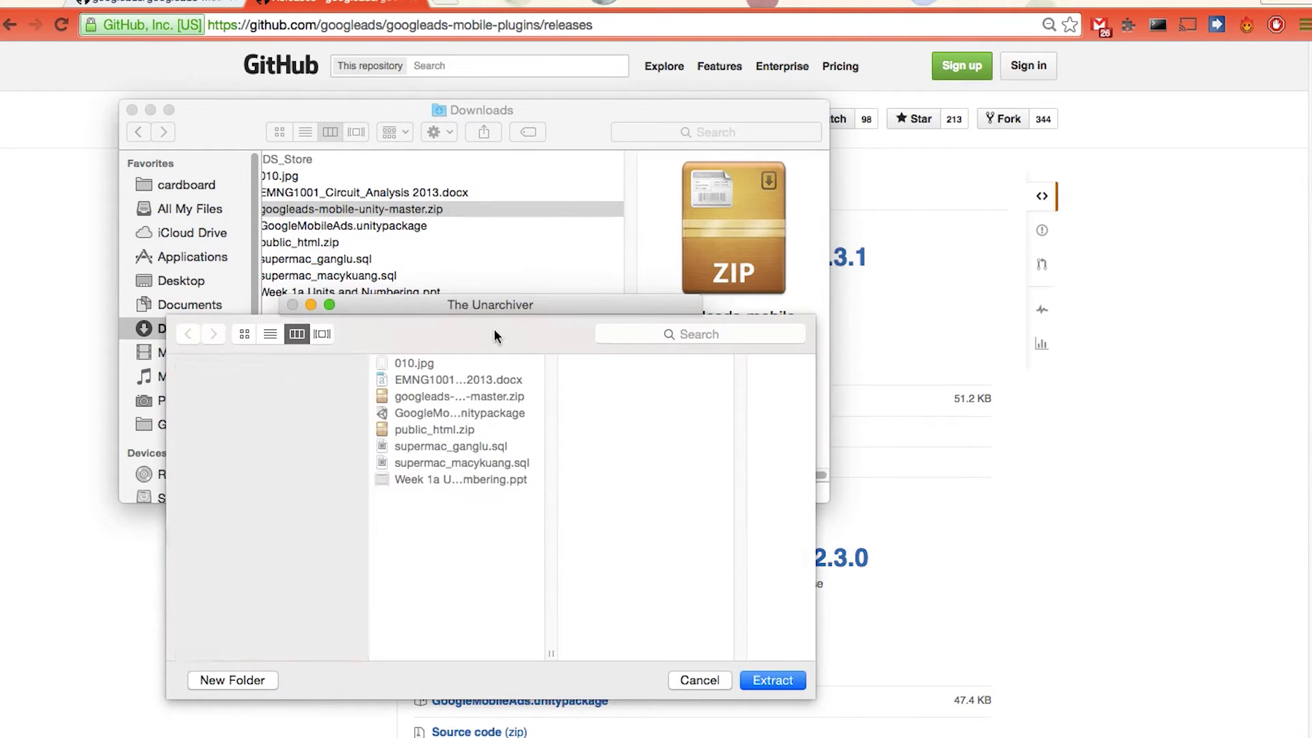
click(772, 680)
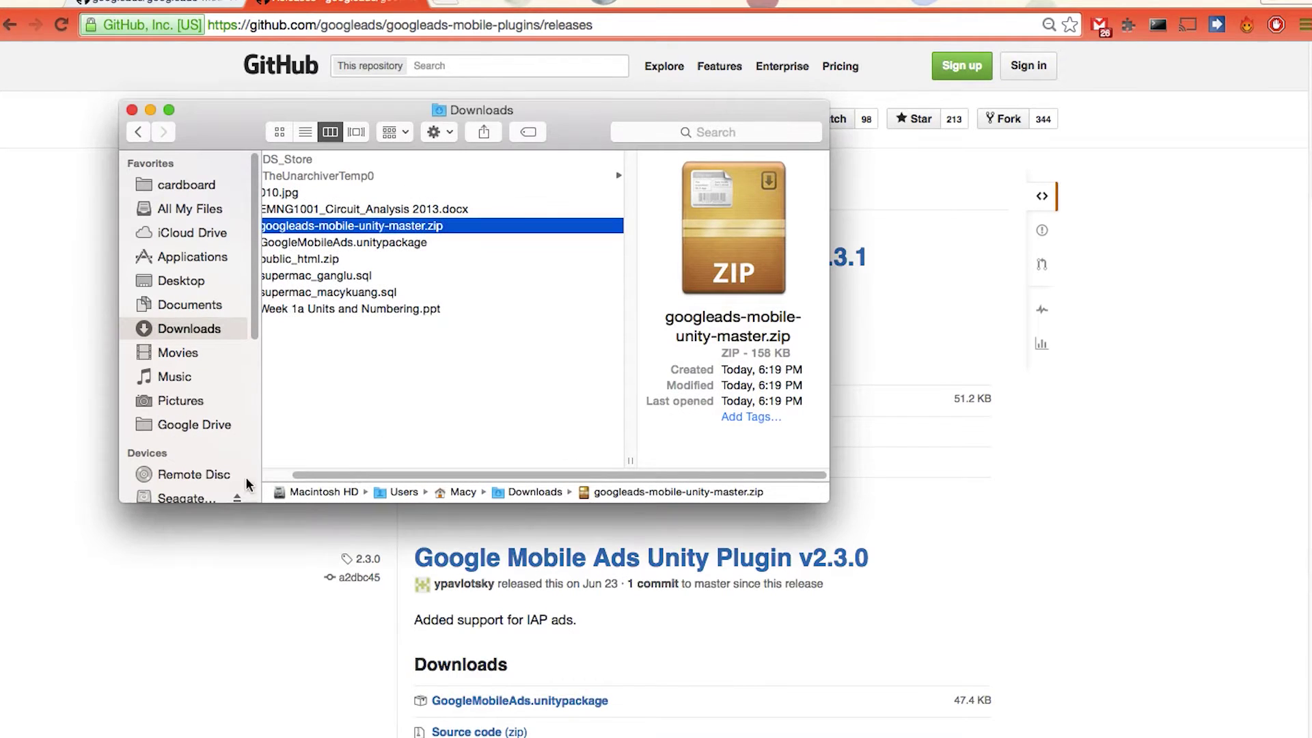
- Browse into googleads-mobile-unity-master > unity > samples > HelloWorld and the unity folder
click(350, 208)
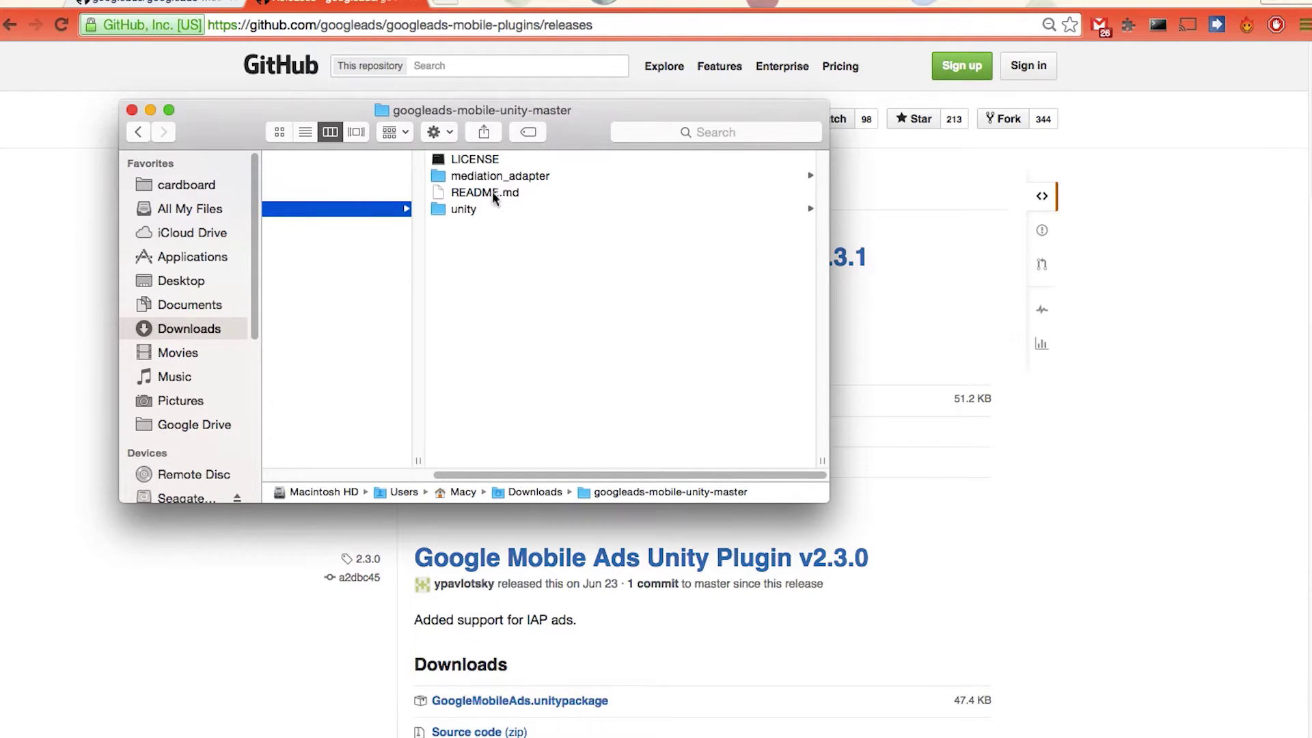
click(485, 209)
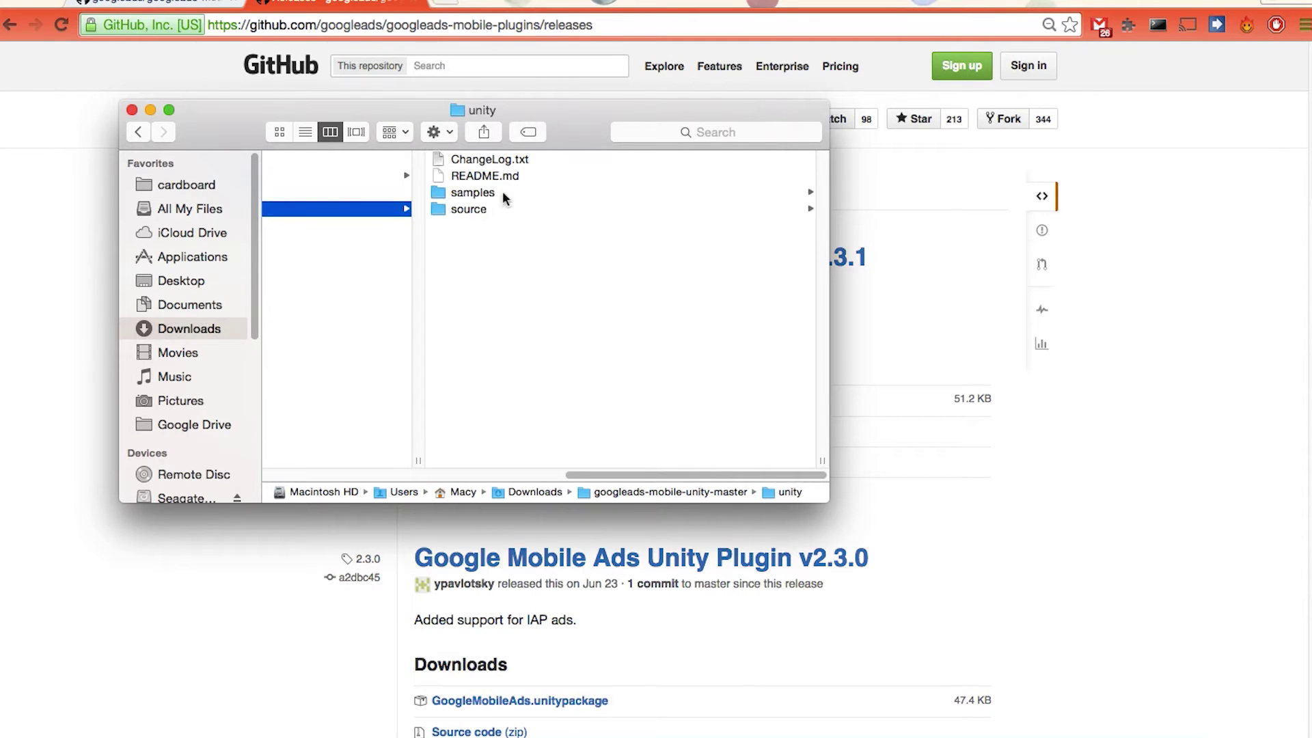
click(502, 192)
click(505, 159)
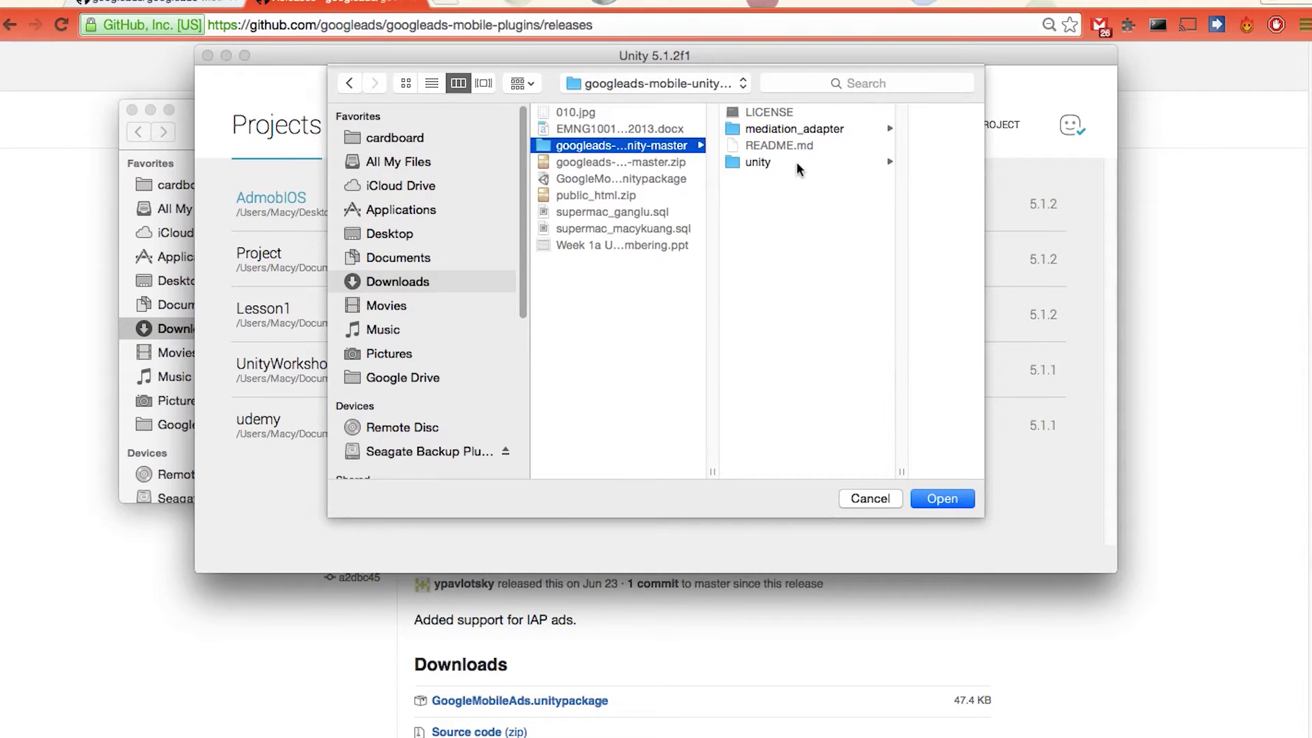
click(796, 164)
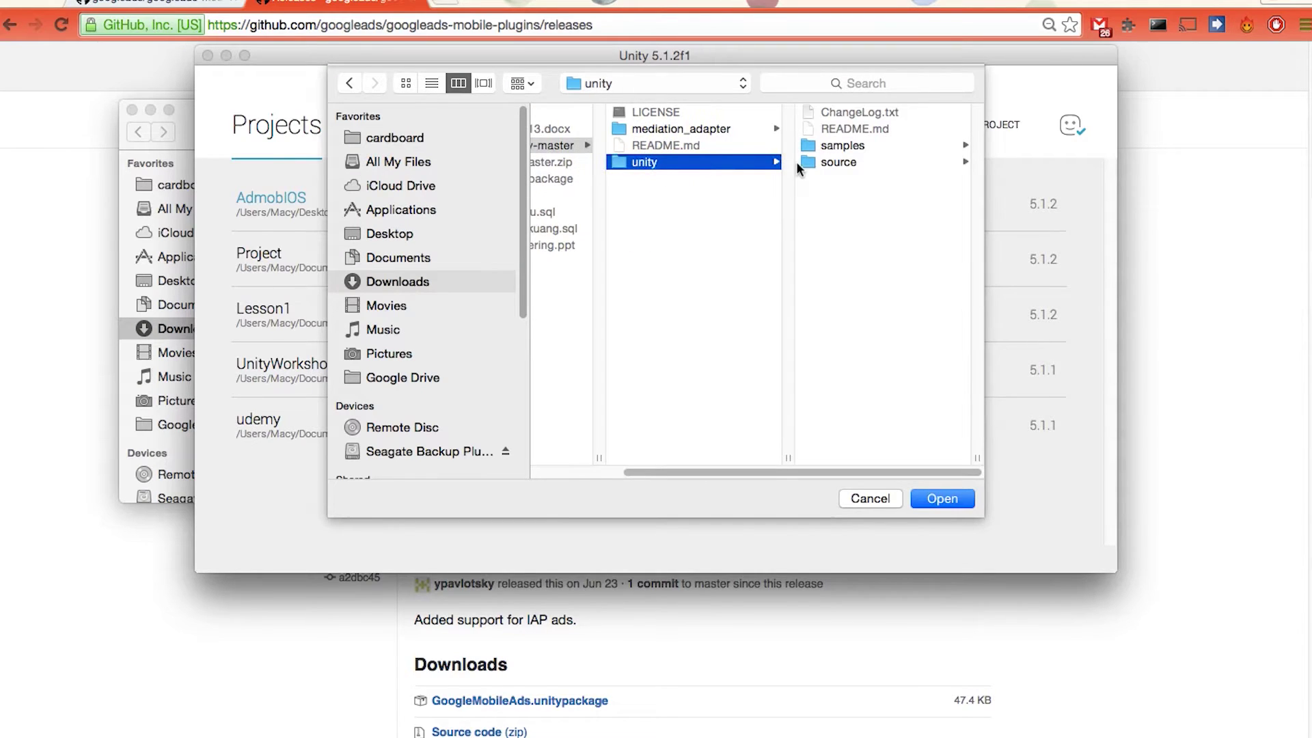
- Open the unity > samples > HelloWorld folder as a Unity project
click(865, 146)
click(845, 113)
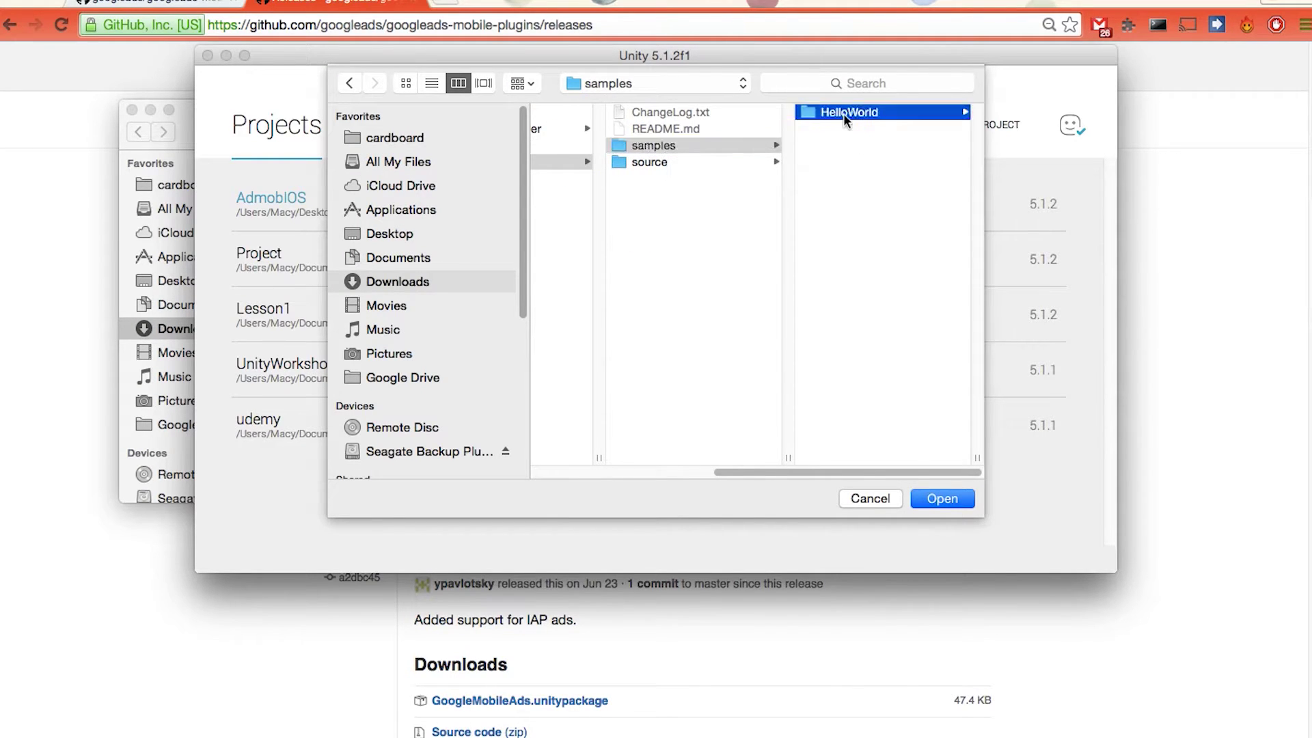
click(945, 499)
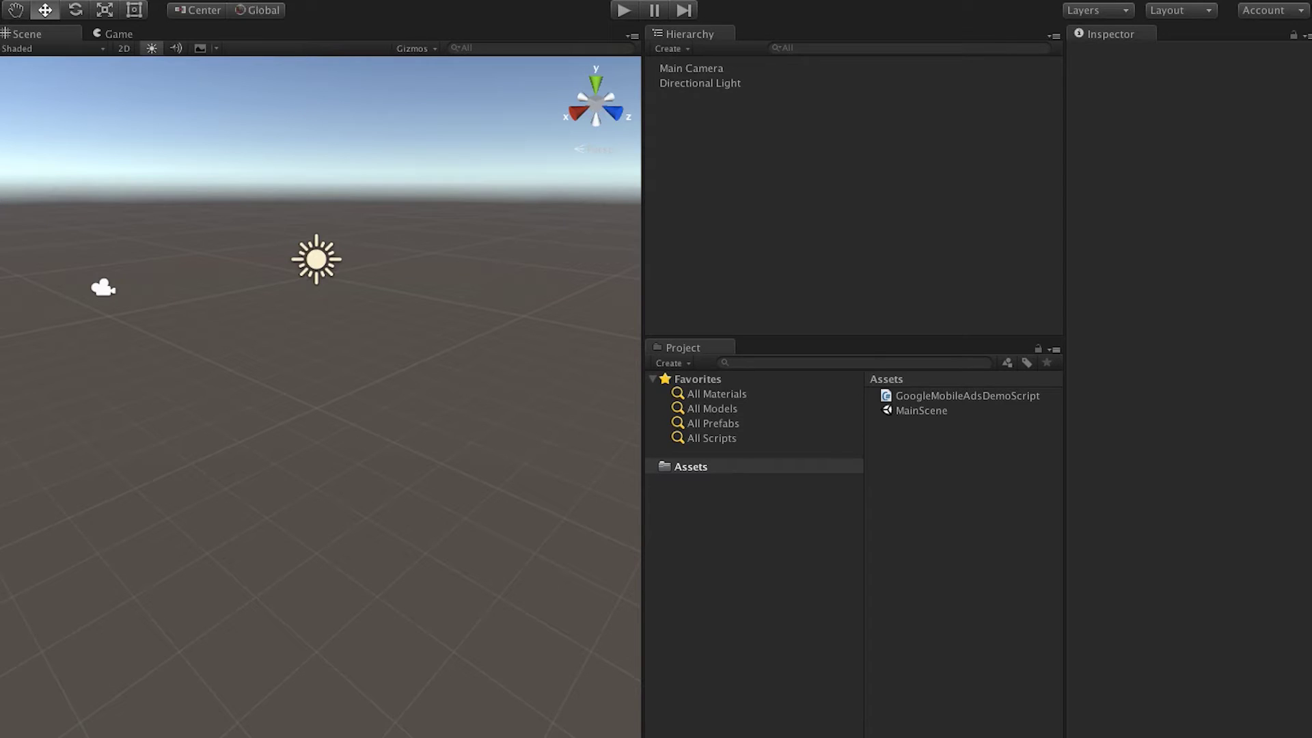
- Import all files of GoogleMobileAds.unitypackage via Assets > Import Package > Custom Package
click(190, 0)
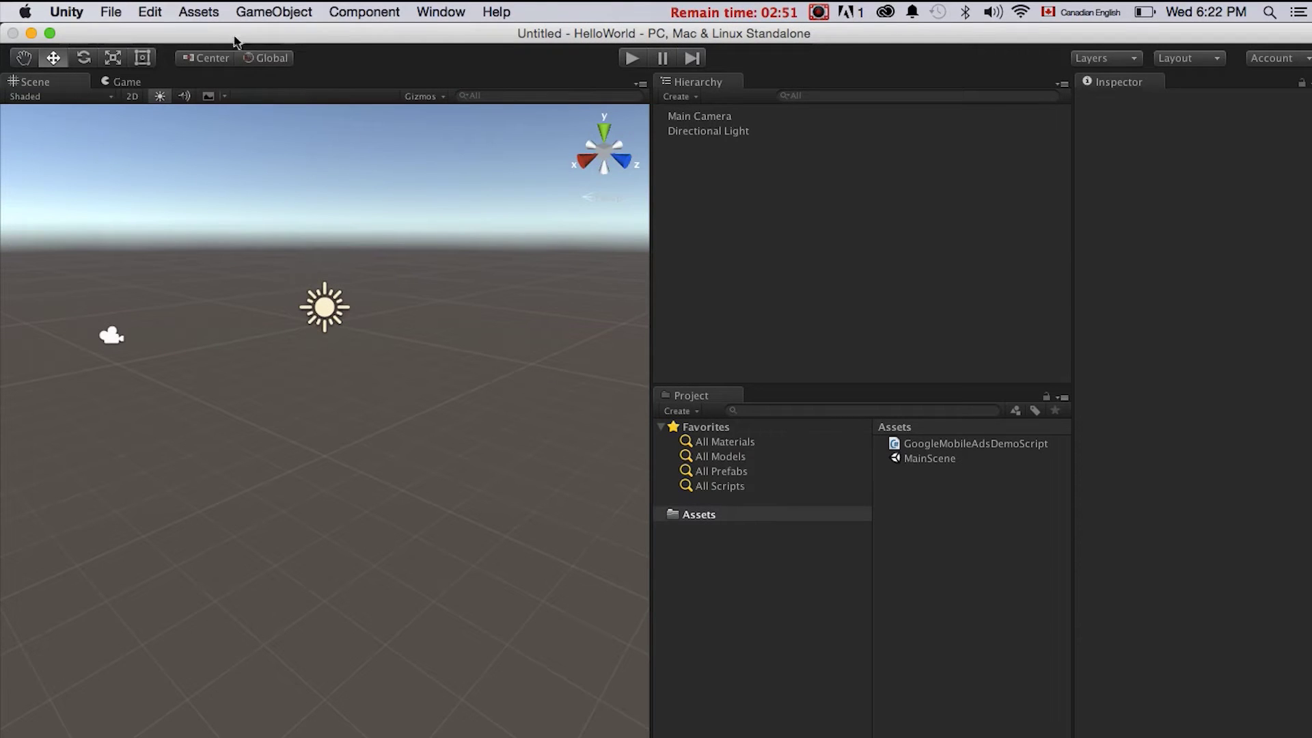
click(223, 14)
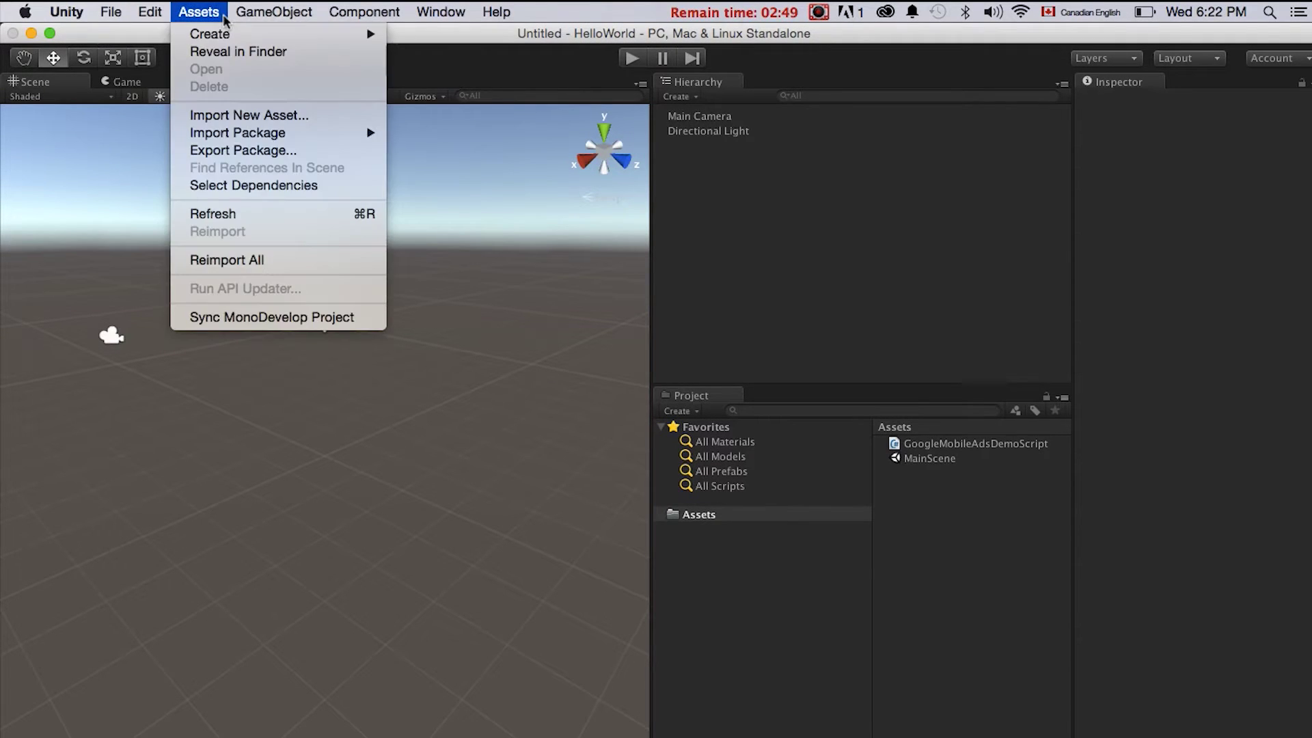
mouse_move(222, 133)
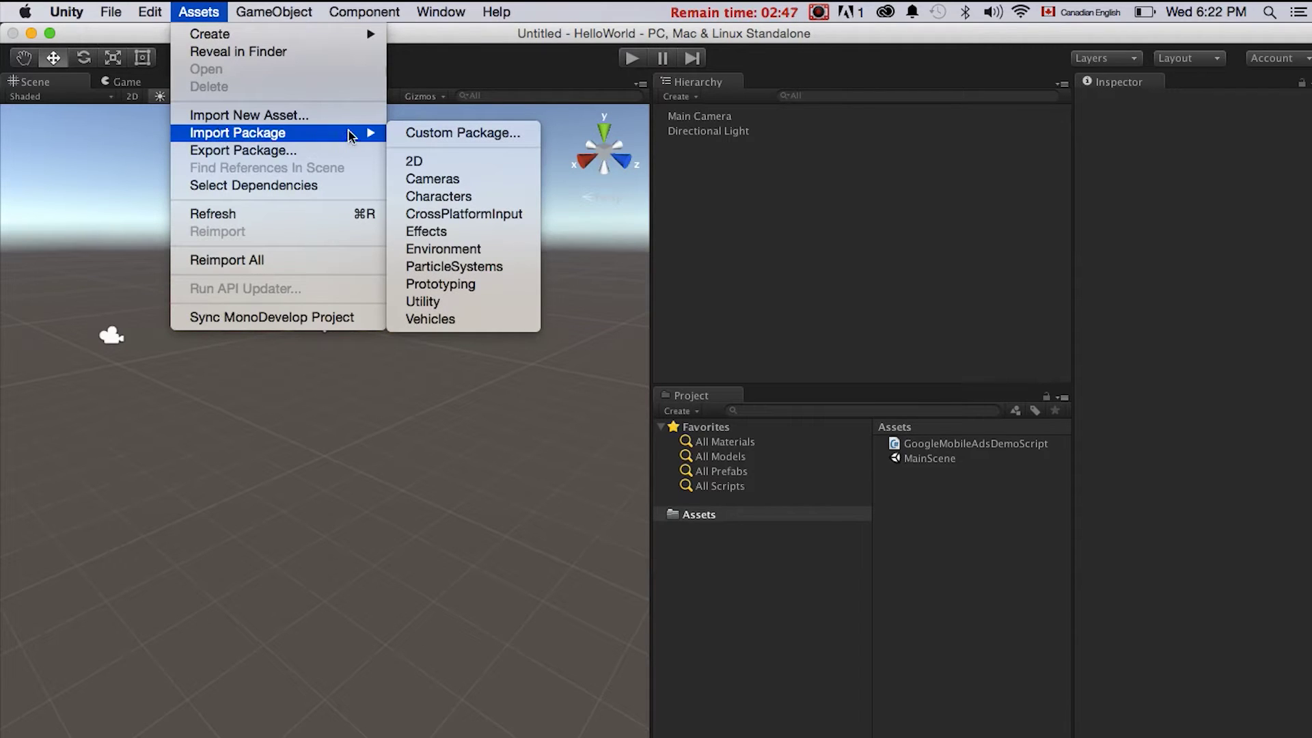
click(445, 136)
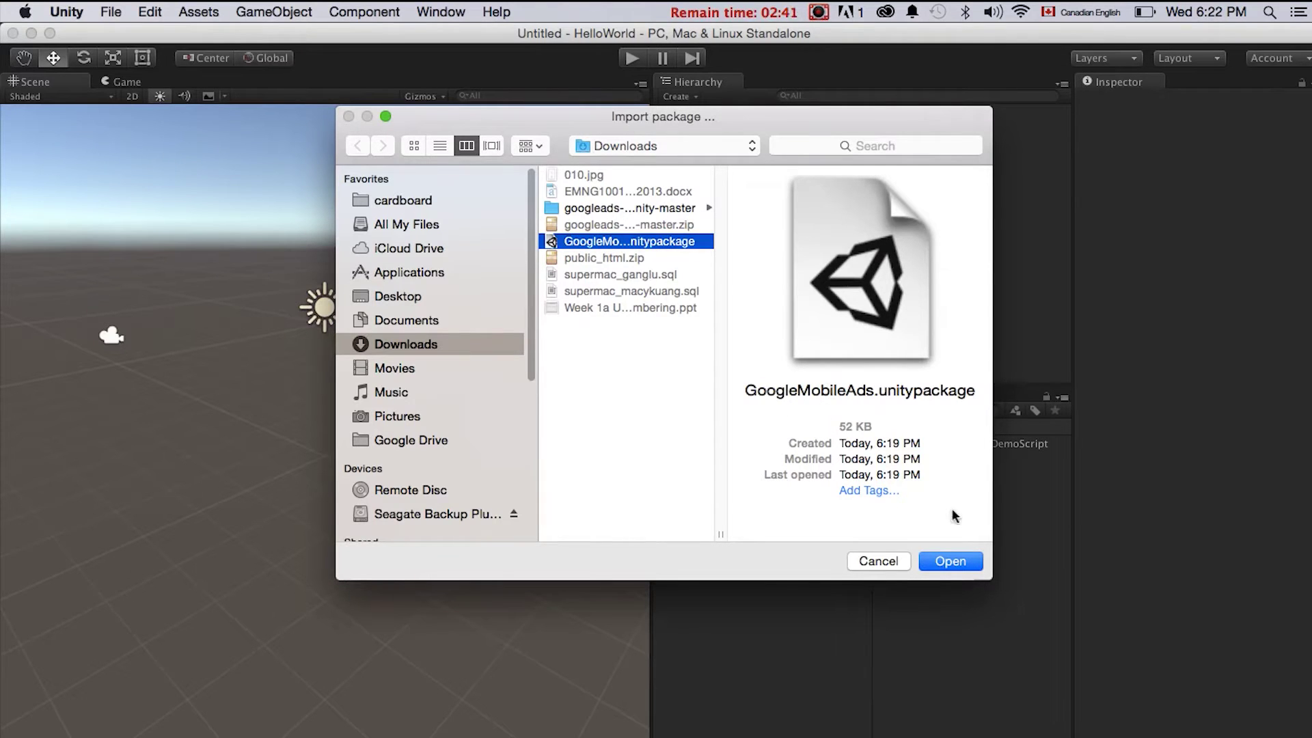
click(939, 553)
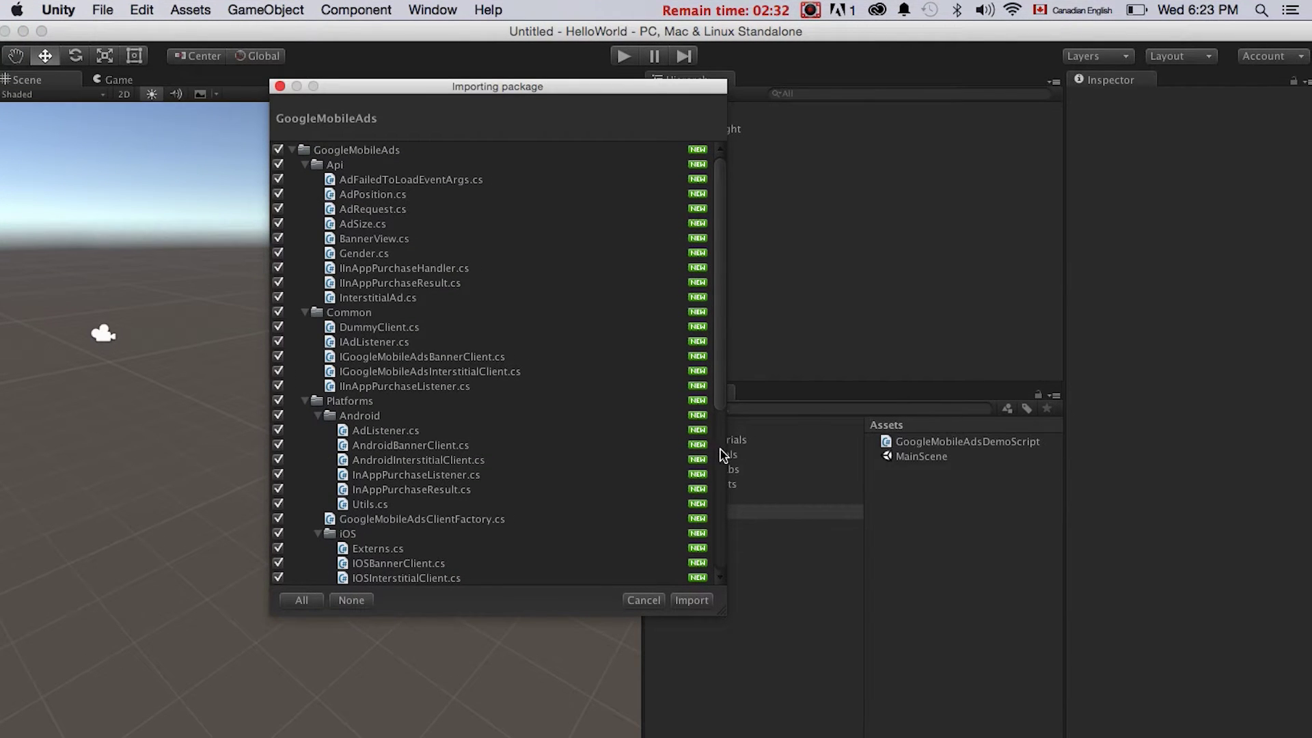
scroll(722, 454, down, 5)
scroll(736, 372, up, 3)
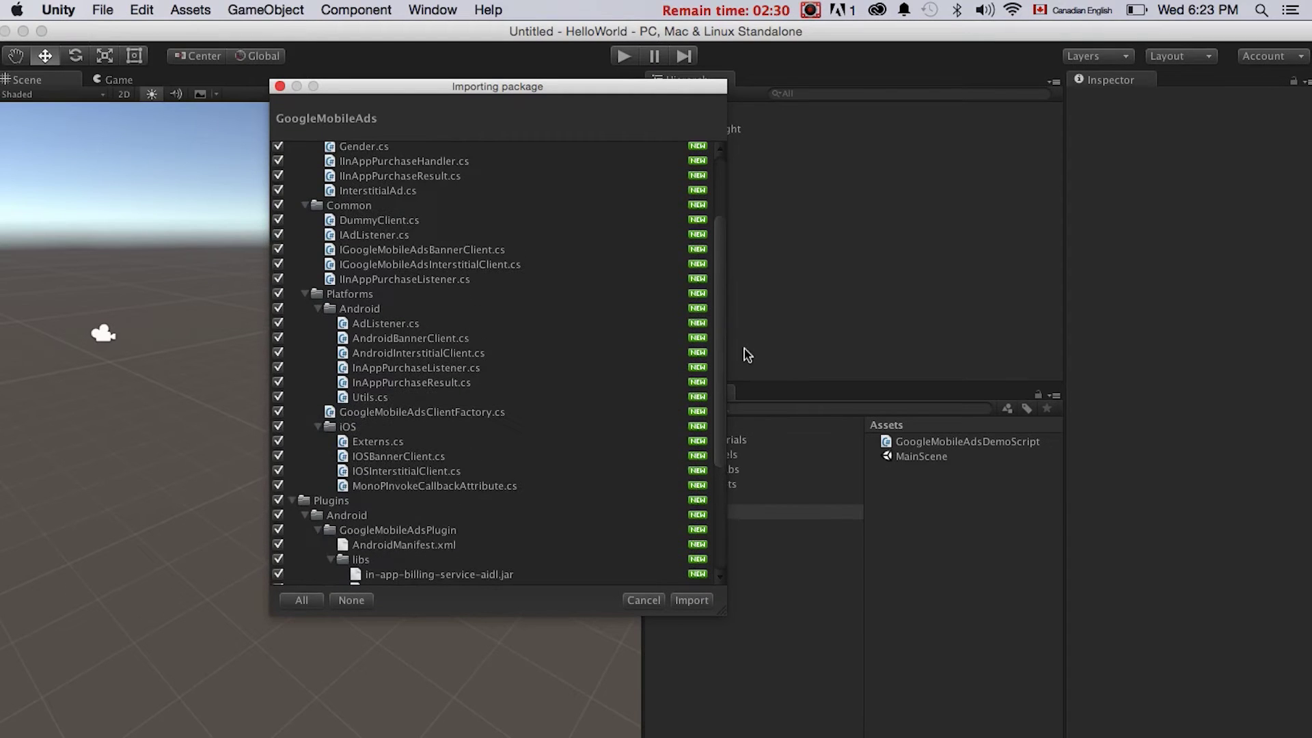
click(692, 600)
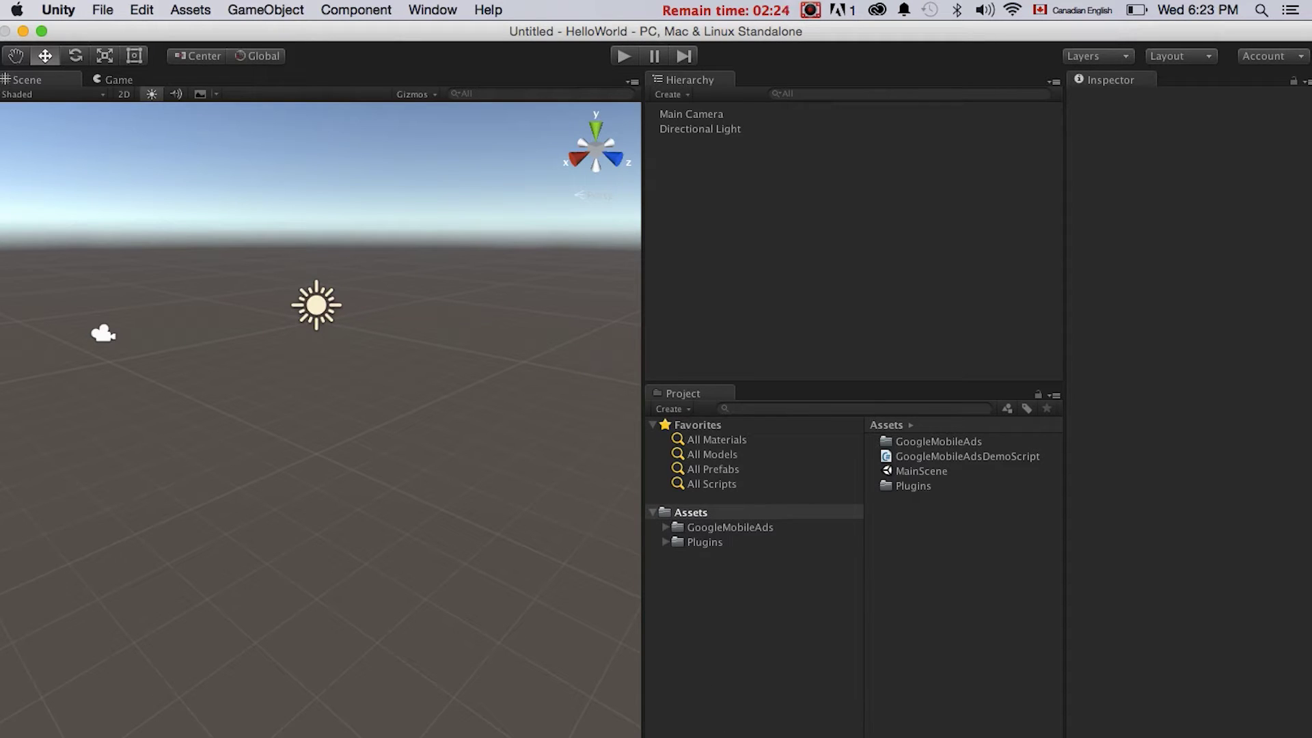
- Open MainScene and drag GoogleMobileAdsDemoScript onto Main Camera's missing Script field
double_click(941, 470)
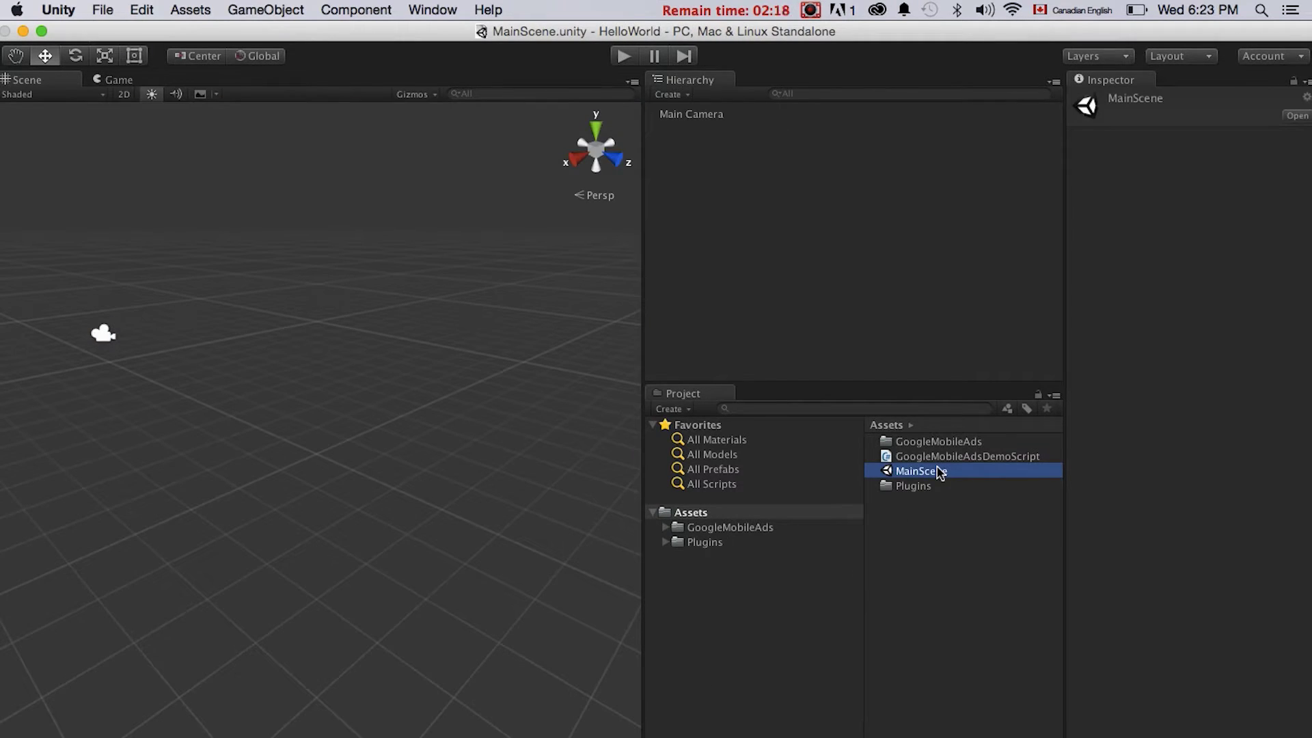
click(666, 542)
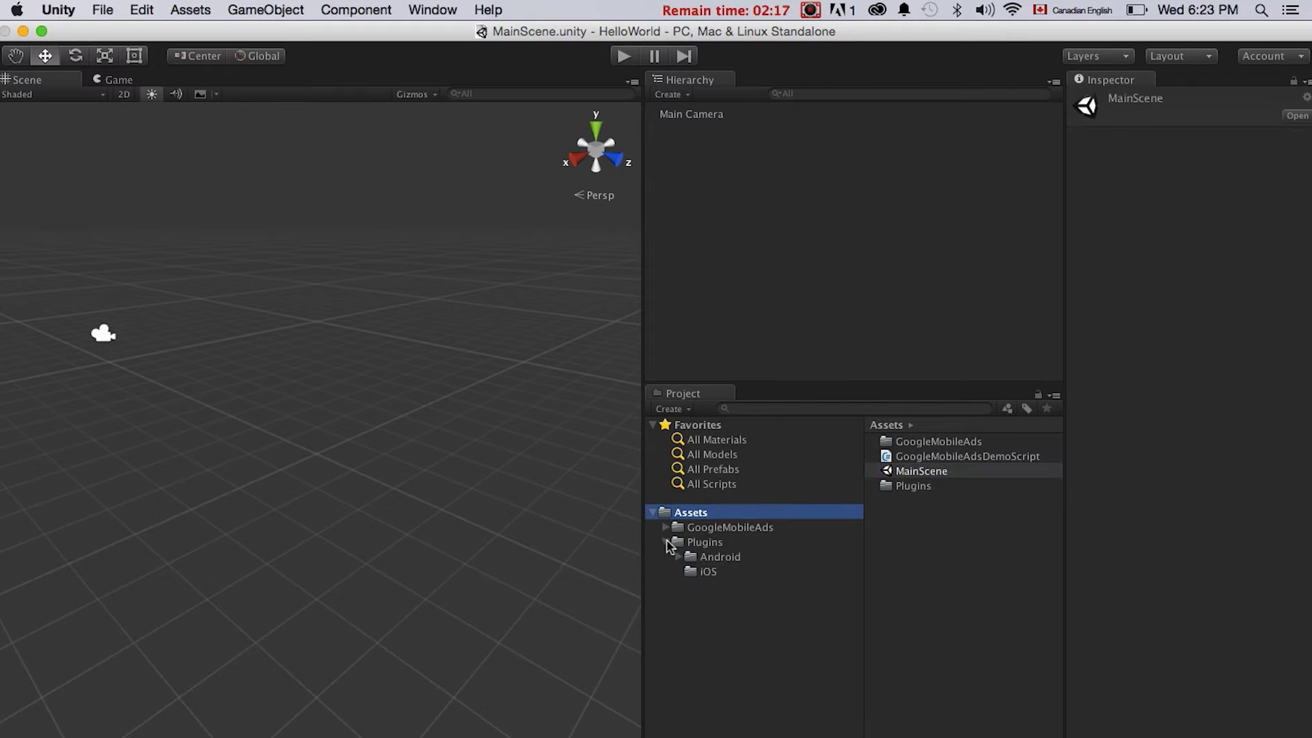
click(679, 557)
click(679, 557)
click(666, 543)
click(743, 117)
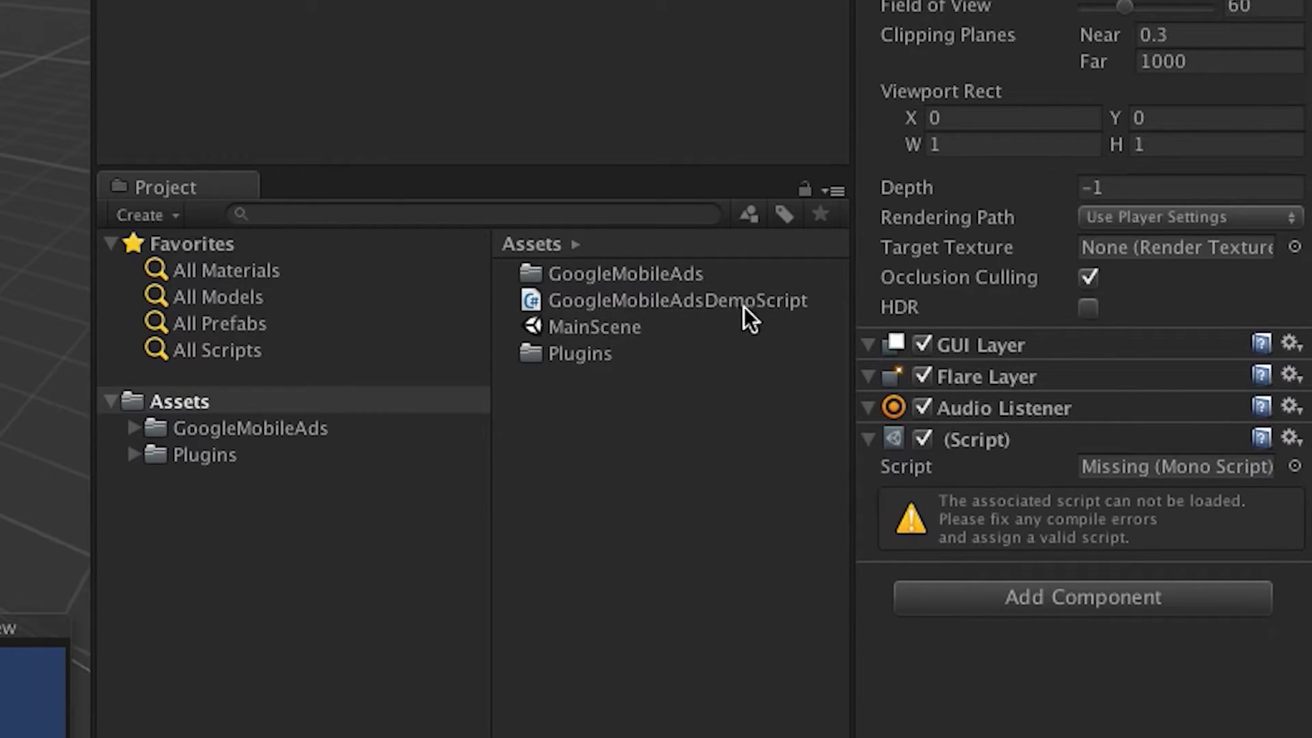
drag(744, 306, 1182, 474)
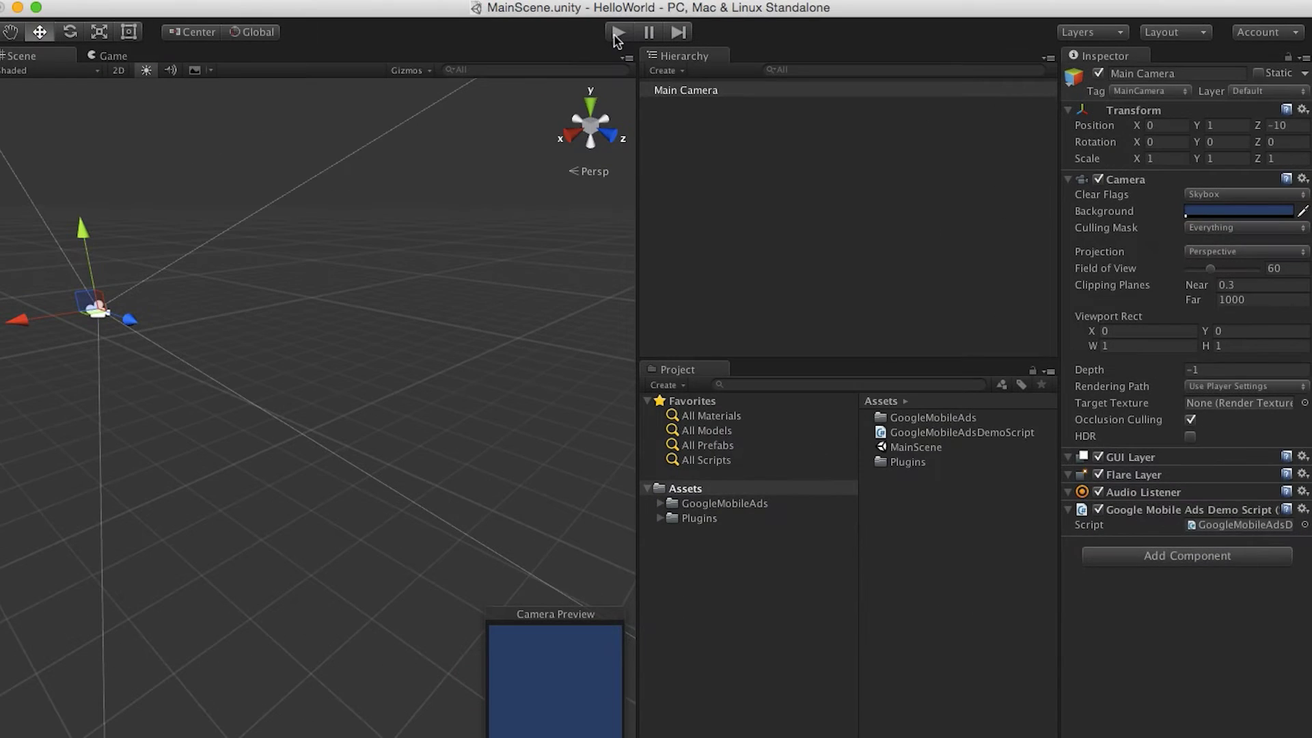
- Test-run MainScene in play mode, stop it, then open the demo script component's options
click(616, 34)
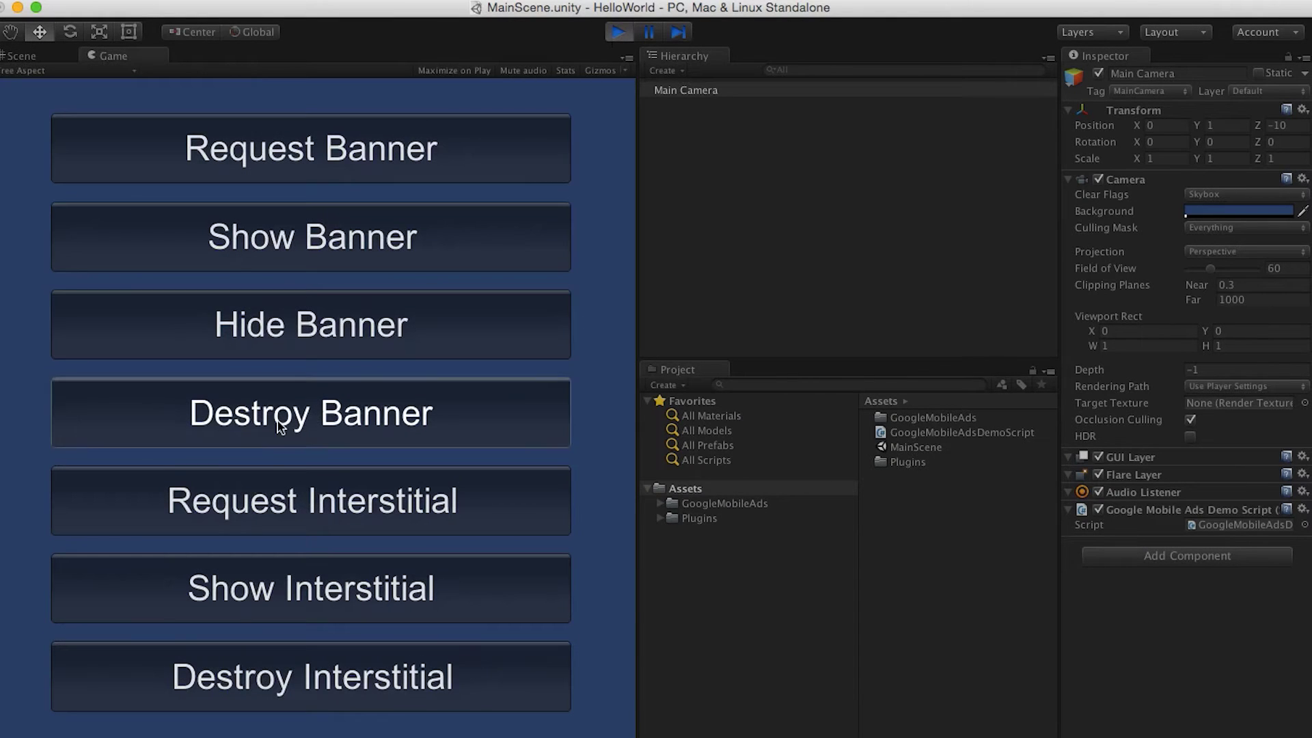
click(619, 33)
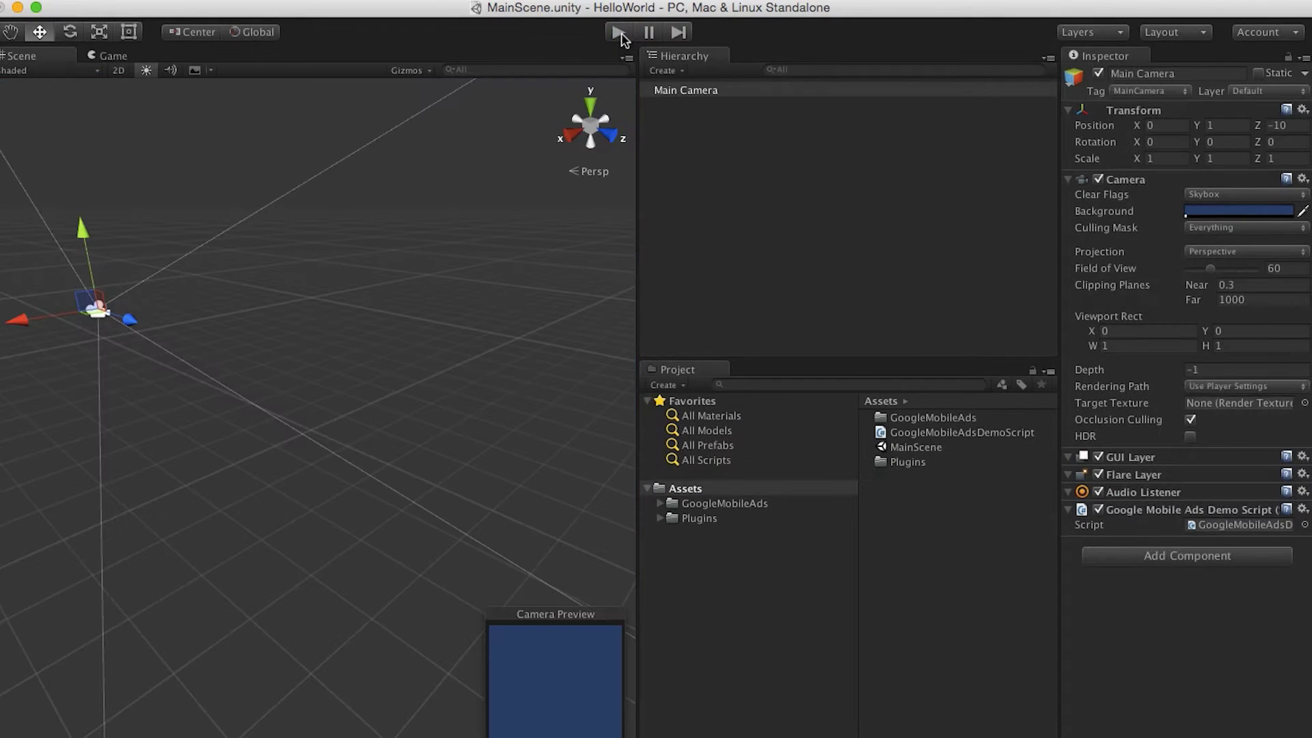
click(1302, 510)
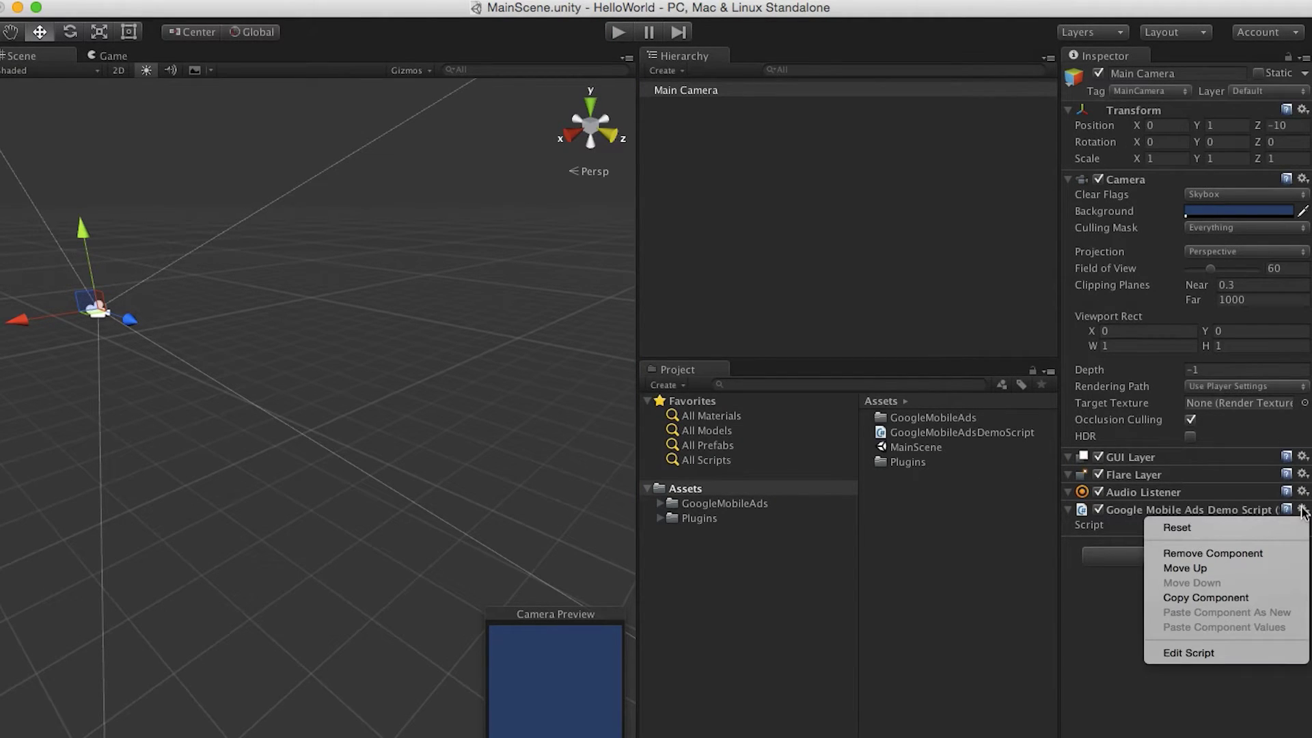
- Open GoogleMobileAdsDemoScript.cs in MonoDevelop and copy the AdMob Test banner ad unit ID
click(1192, 651)
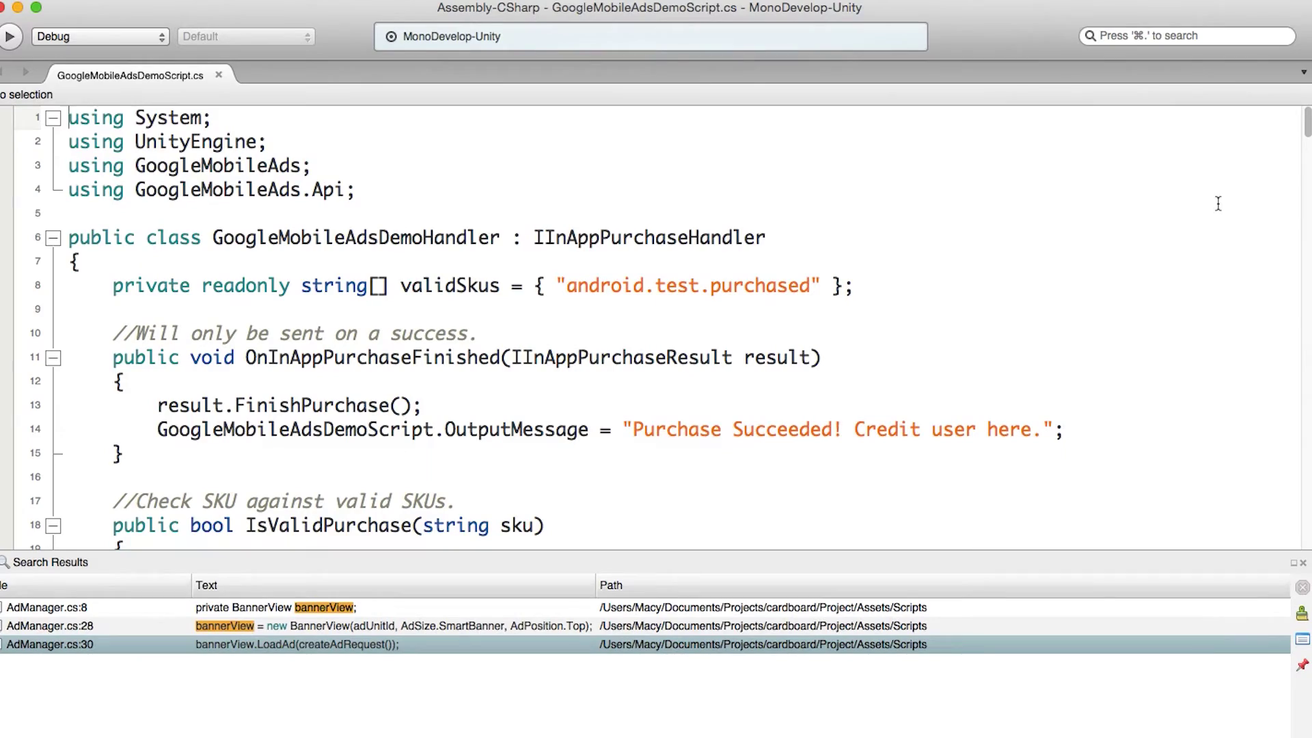
drag(1302, 119, 1186, 313)
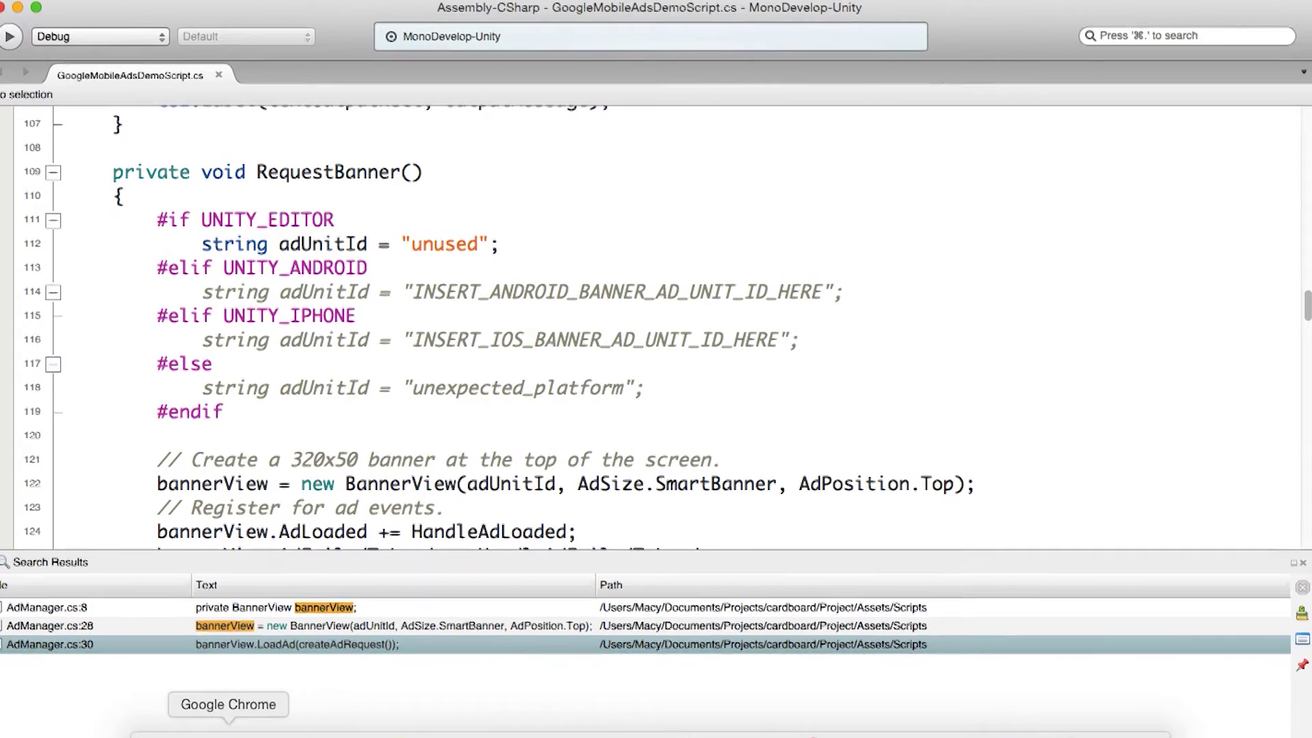
click(219, 717)
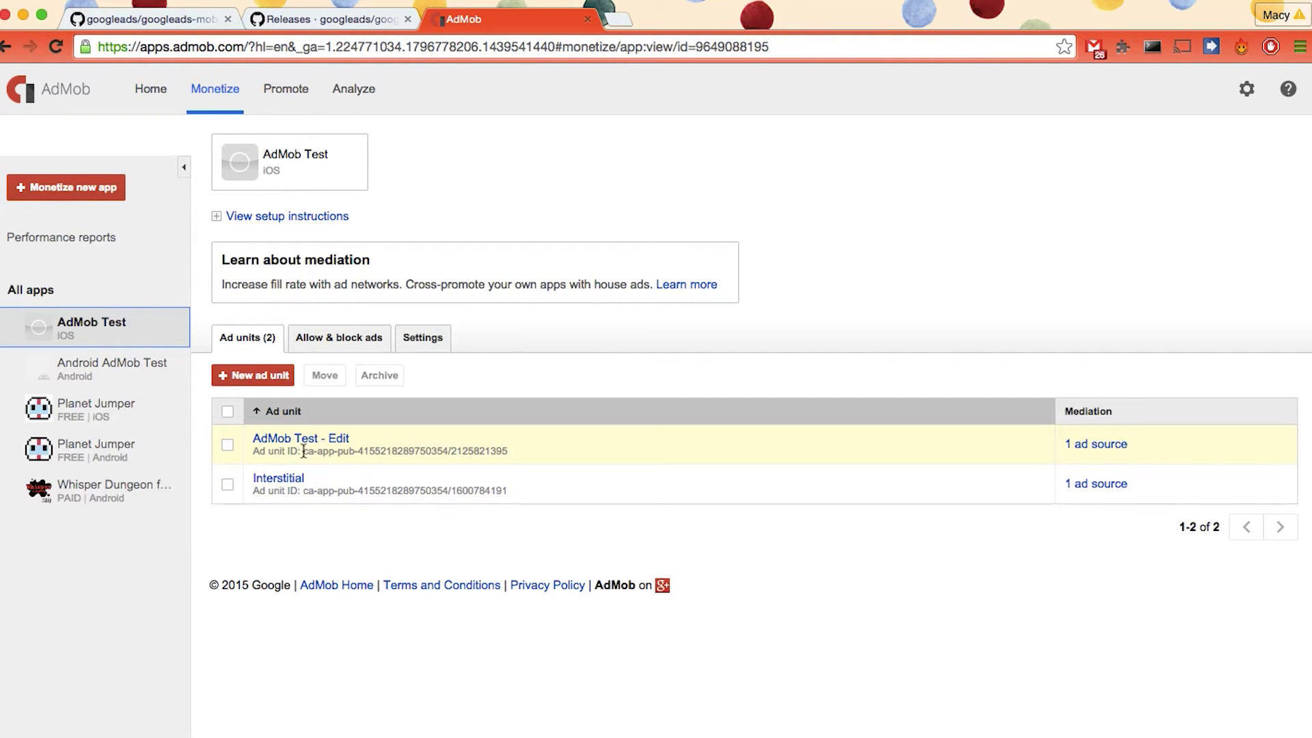
drag(304, 453, 512, 452)
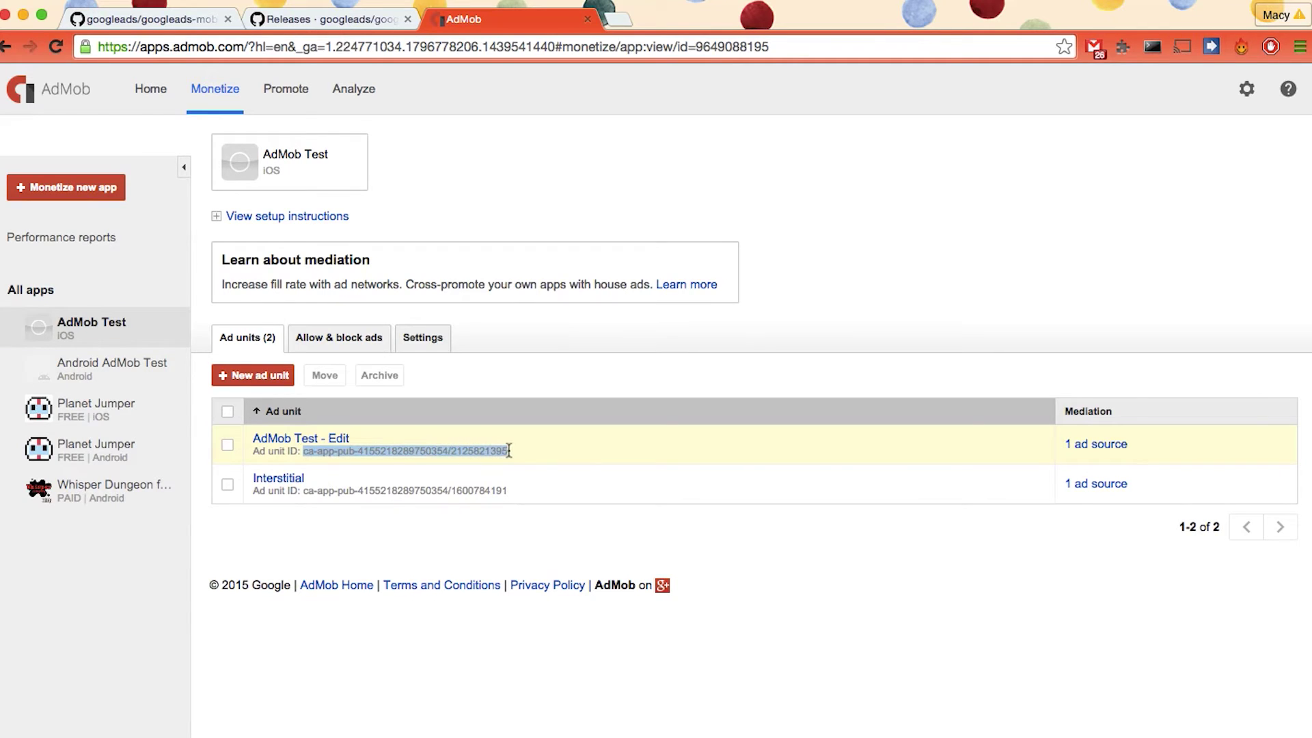
click(914, 722)
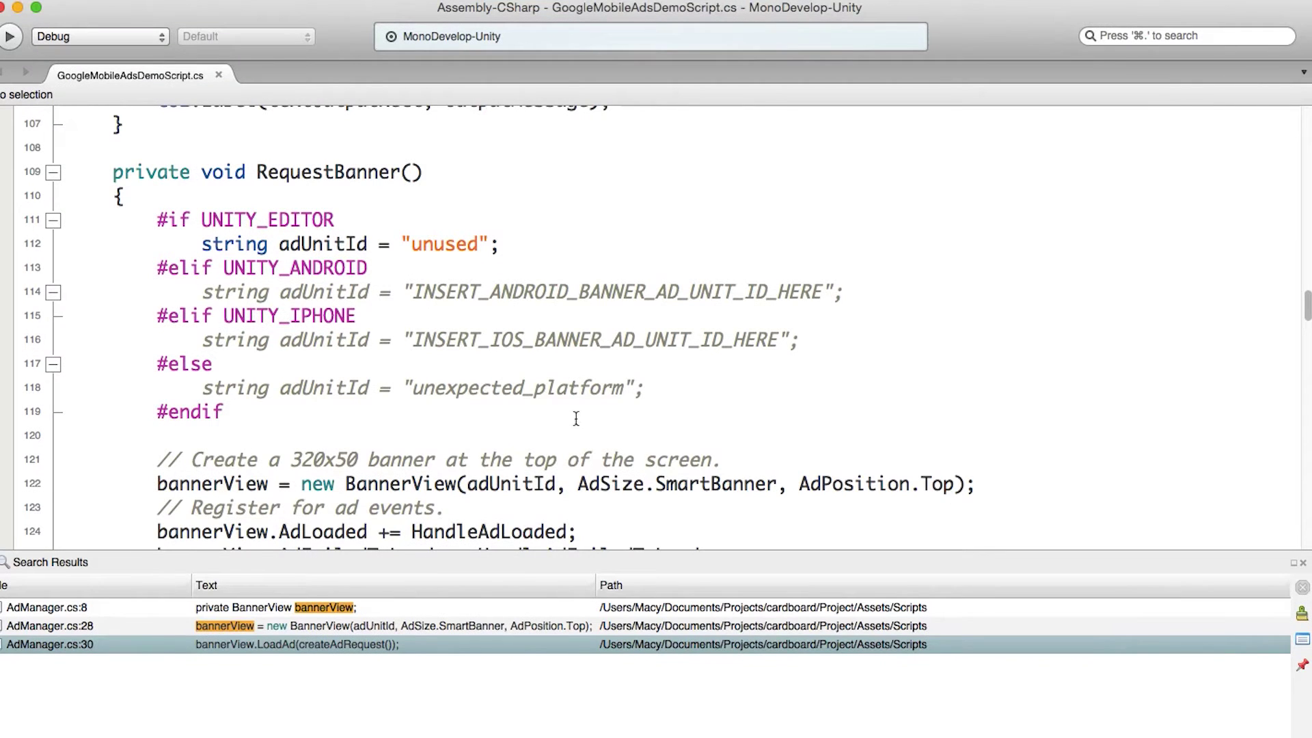
- Paste the banner ID over the iOS placeholder on line 116, re-indent, and save
drag(415, 338, 780, 339)
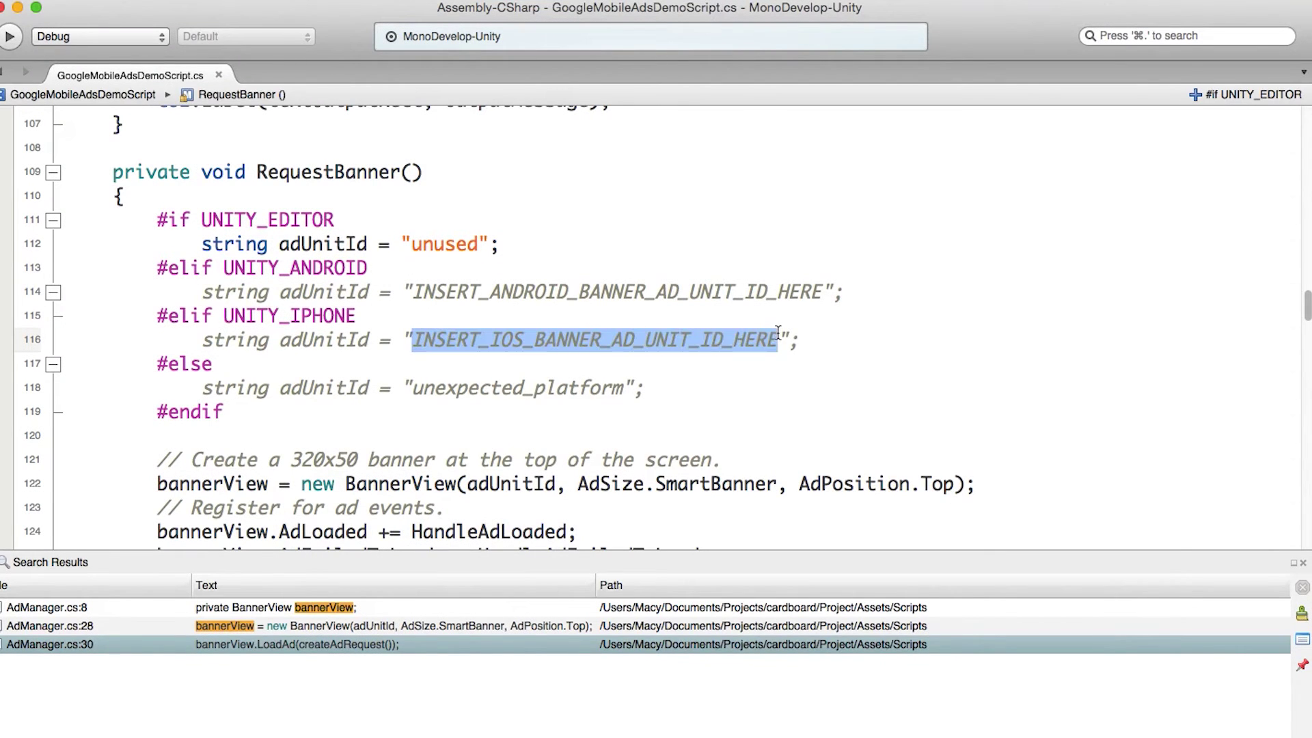
key(super+v)
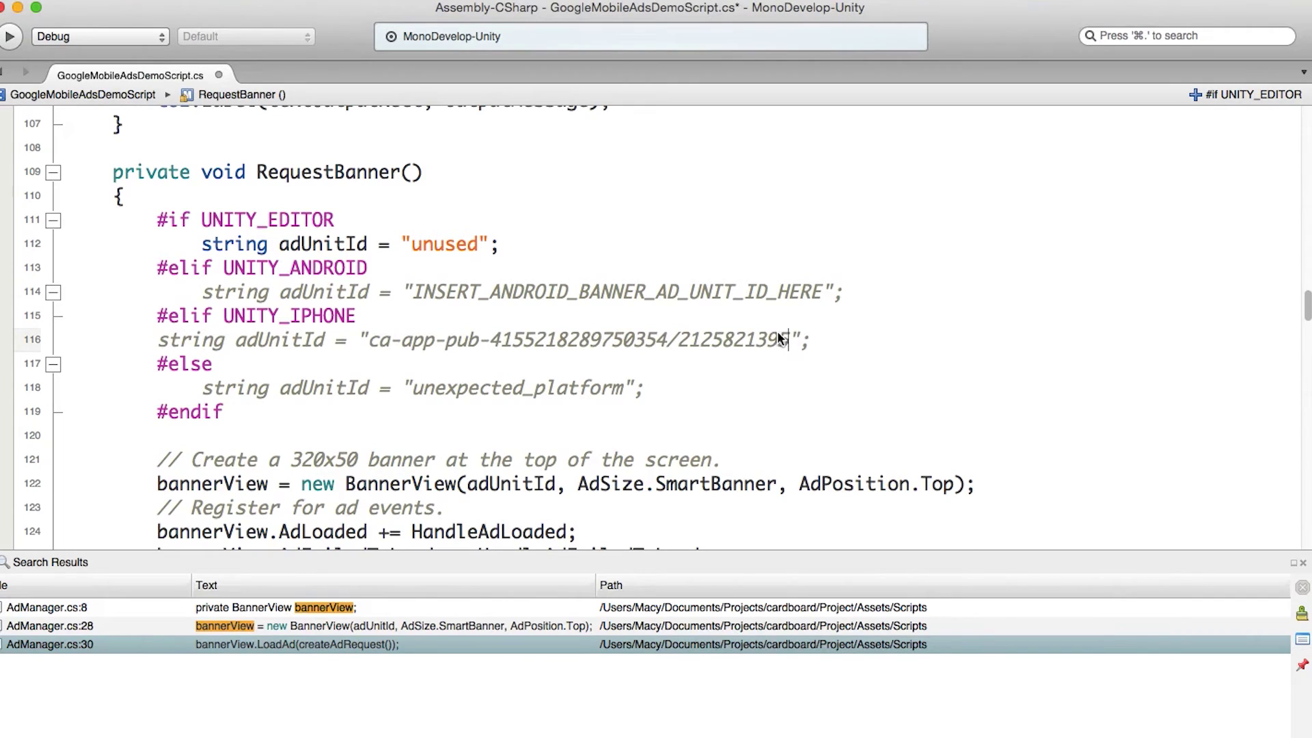
click(158, 340)
key(Tab)
key(super+s)
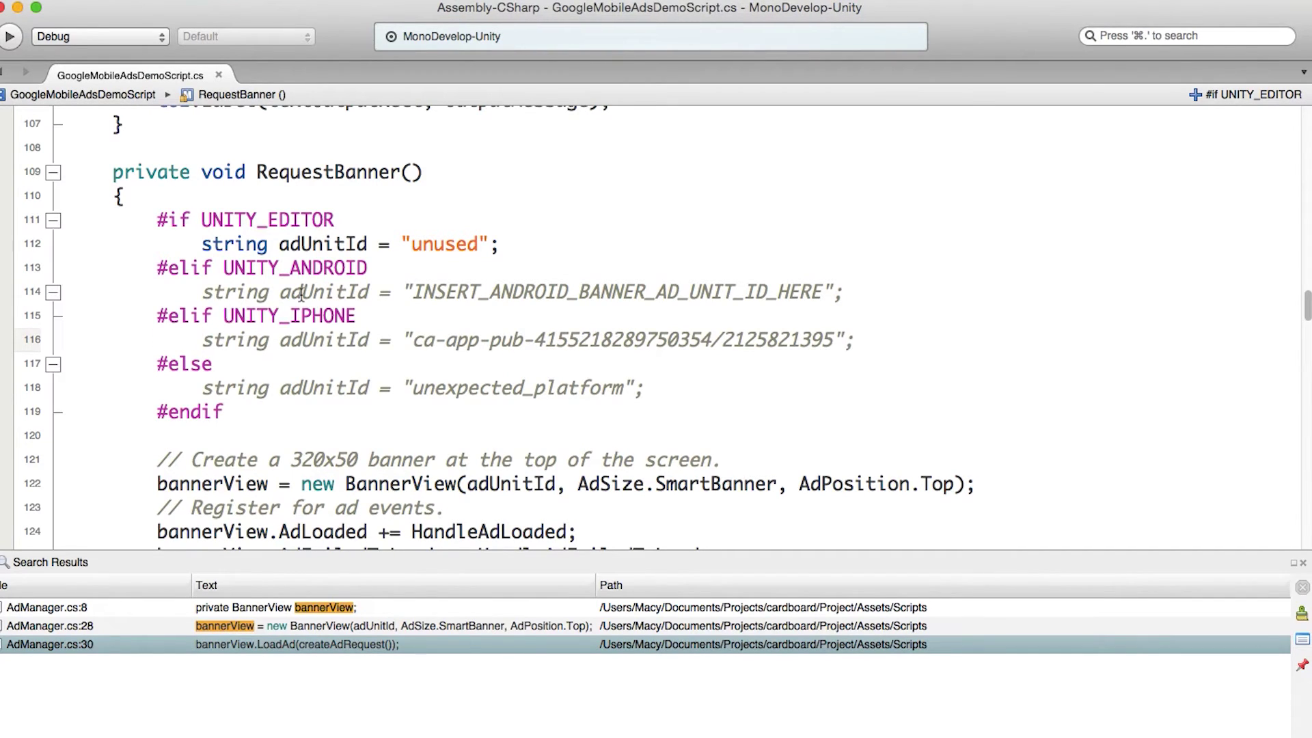
scroll(1270, 352, down, 8)
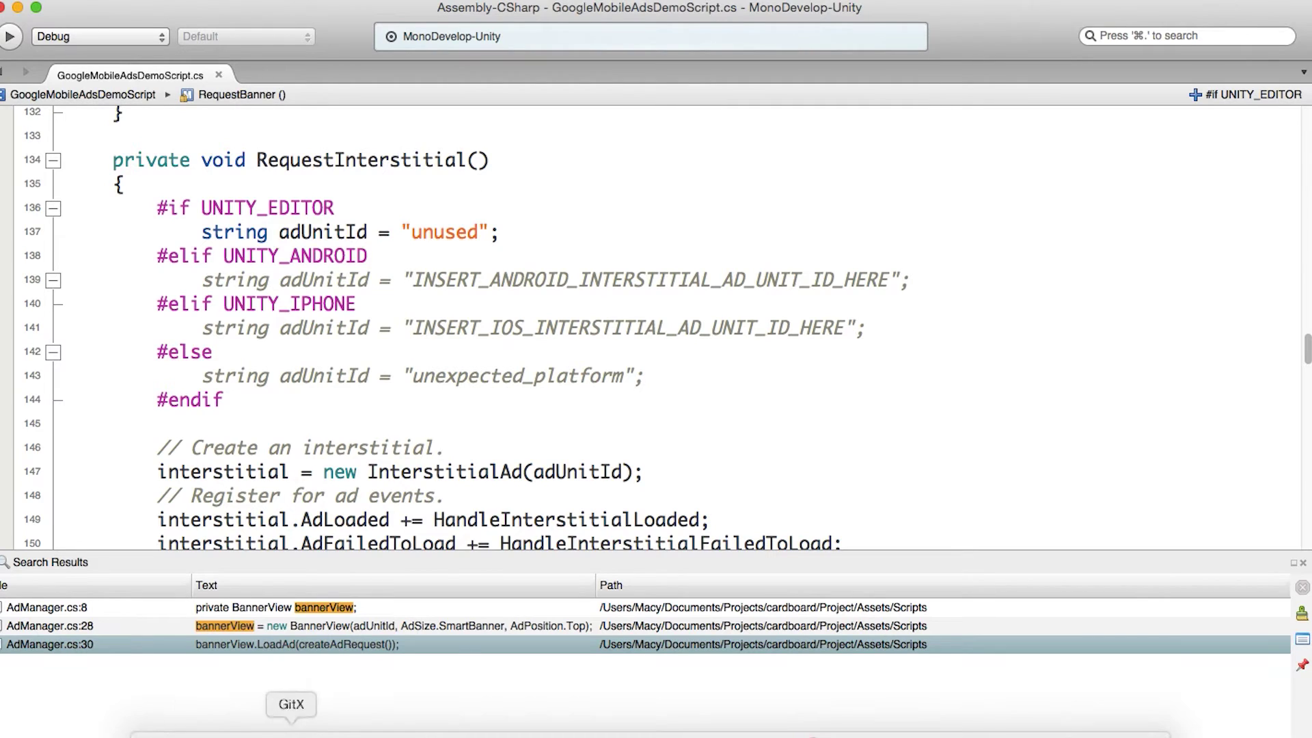
- Copy the Interstitial ad unit ID from the AdMob ad units page
click(241, 723)
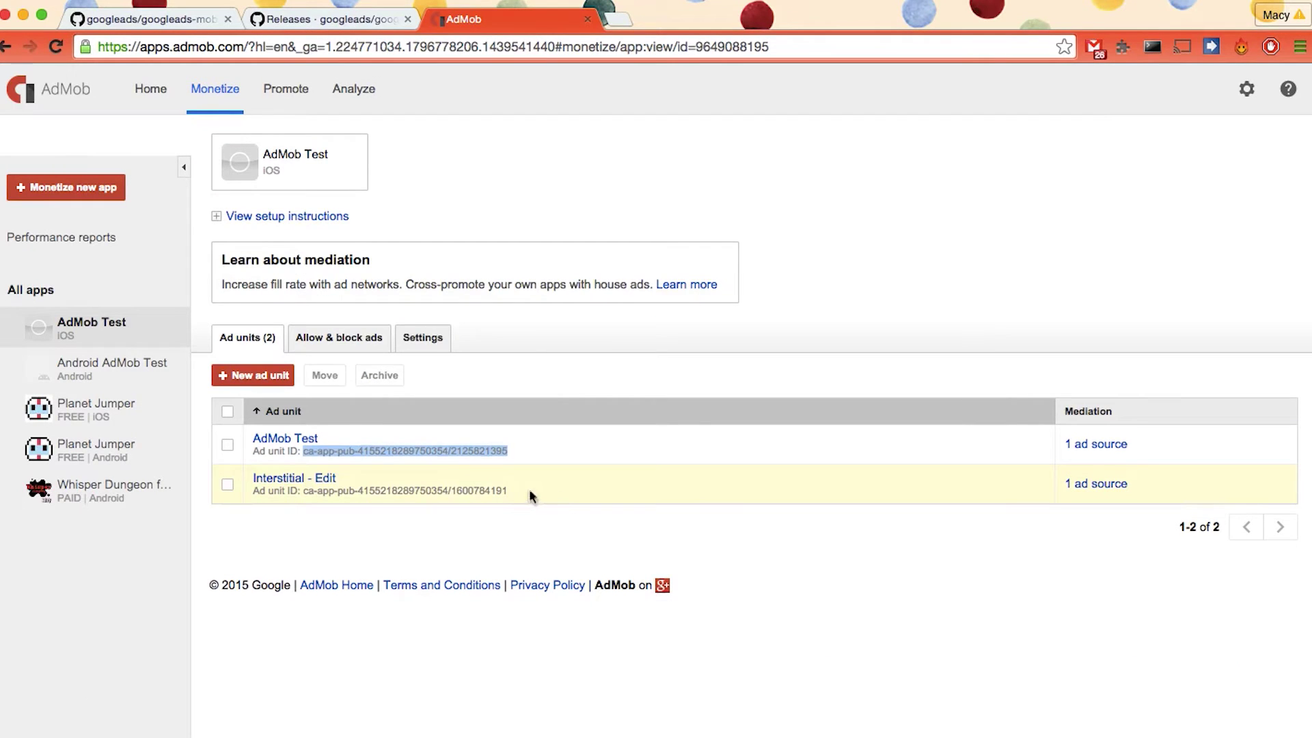
drag(510, 491, 305, 491)
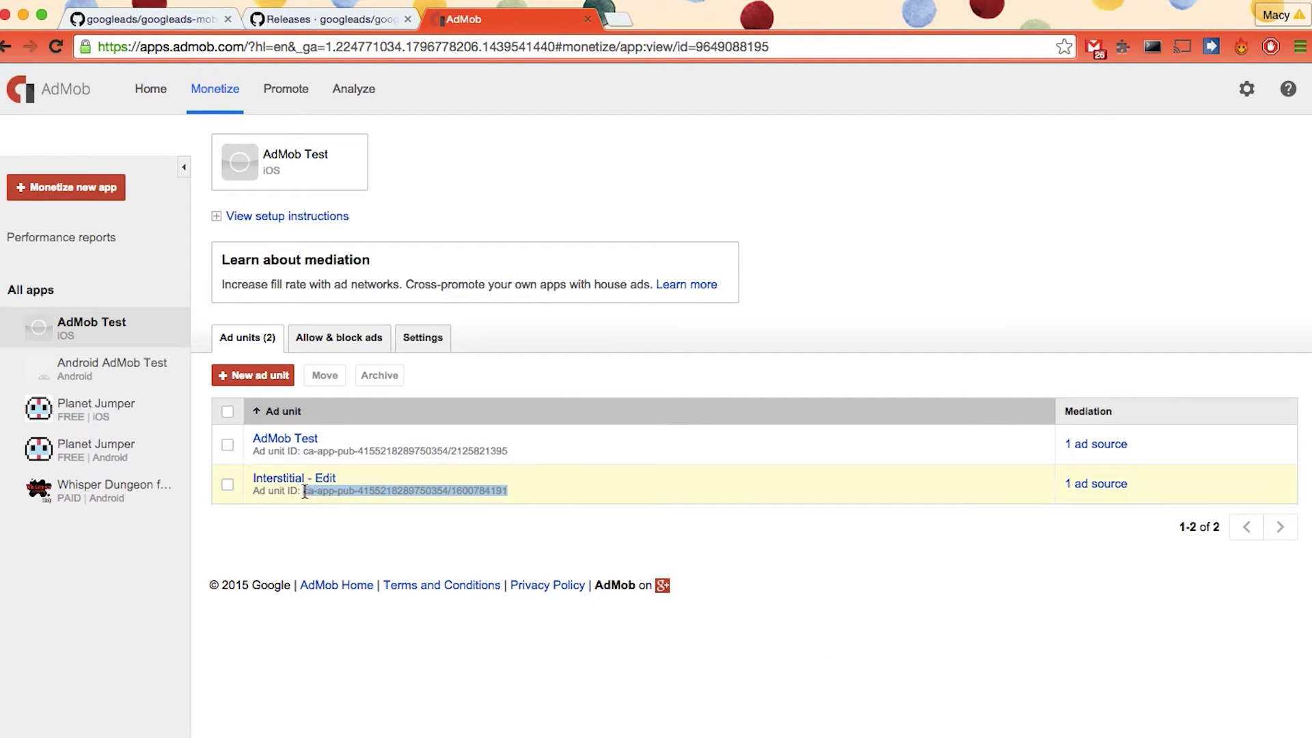
mouse_move(601, 734)
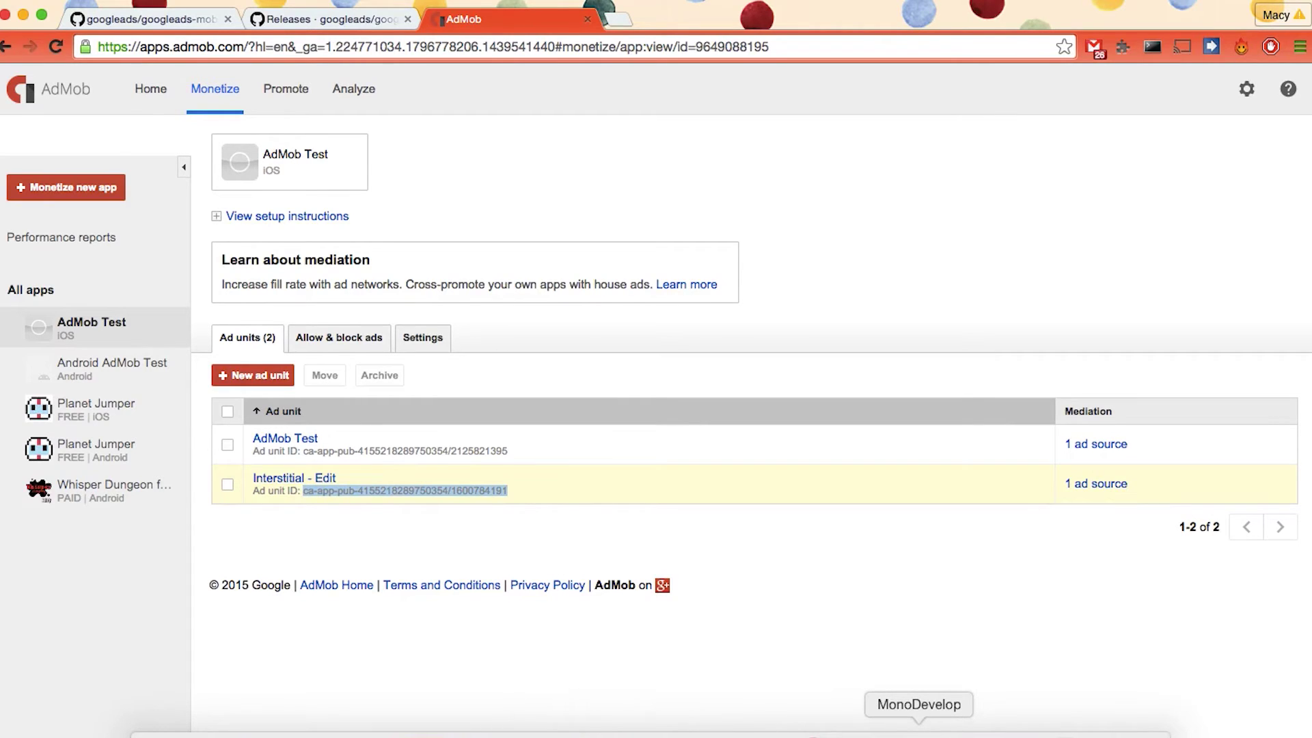
click(919, 733)
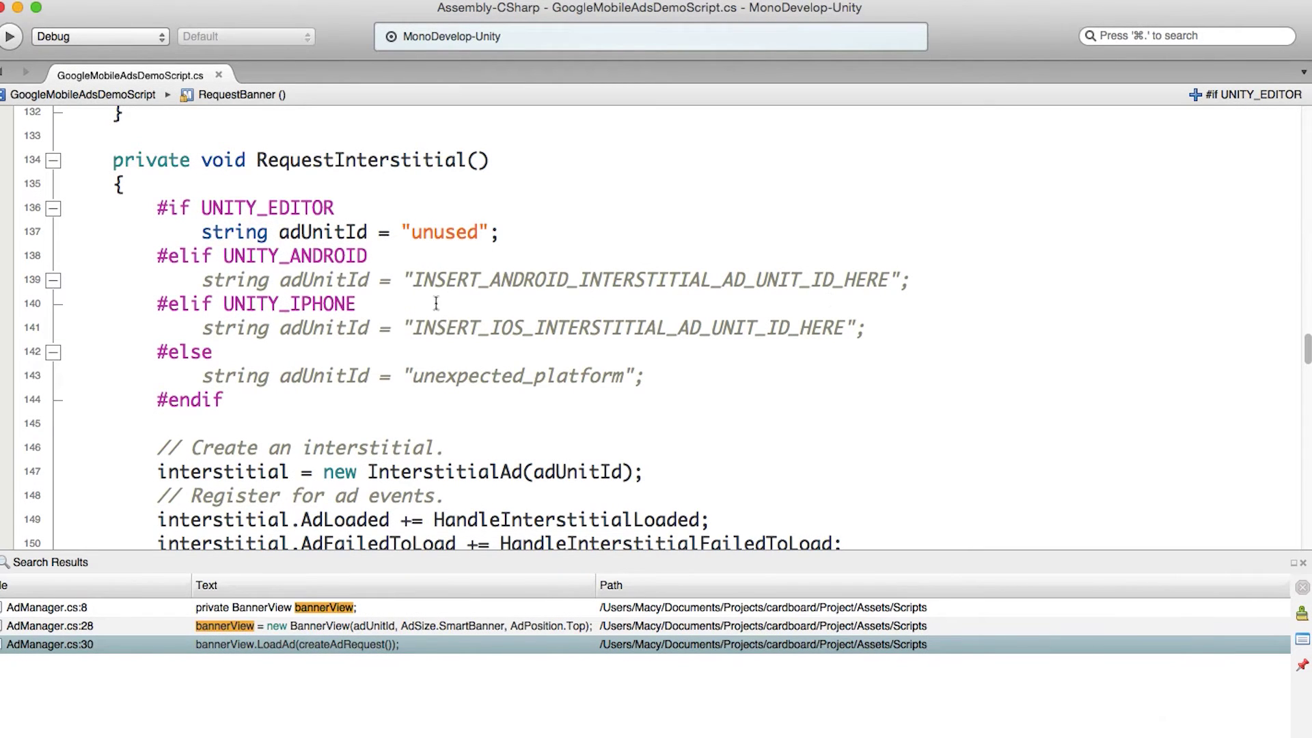
- Paste the interstitial ID over INSERT_IOS_INTERSTITIAL_AD_UNIT_ID_HERE on line 141, re-indent, save, return to Unity
click(424, 328)
key(shift+Right)
key(shift+Right)
key(shift+Right)
key(shift+Right)
key(shift+Right)
key(shift+Right)
key(shift+Right)
key(shift+Right)
key(shift+Right)
key(shift+Right)
key(shift+Right)
key(shift+Right)
key(shift+Right)
key(shift+Right)
key(shift+Right)
key(shift+Right)
key(shift+Right)
key(shift+Right)
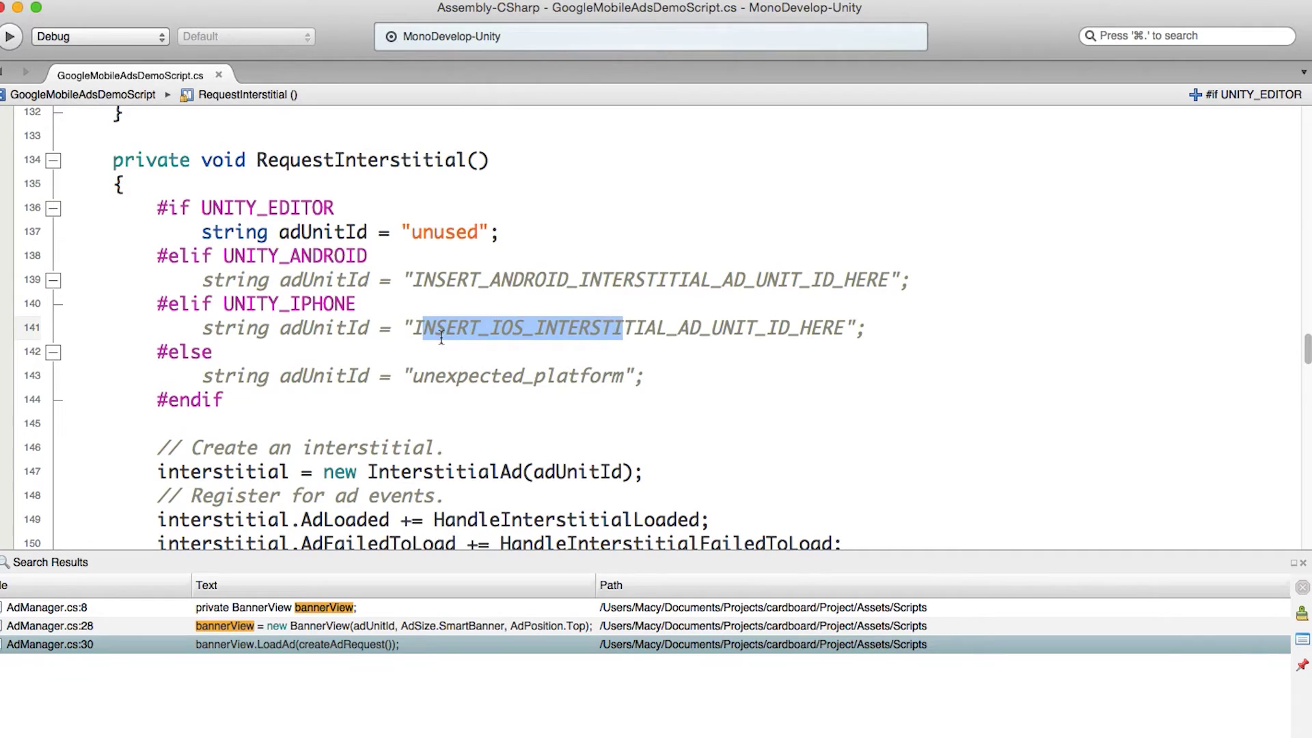
drag(411, 330, 846, 319)
key(super+v)
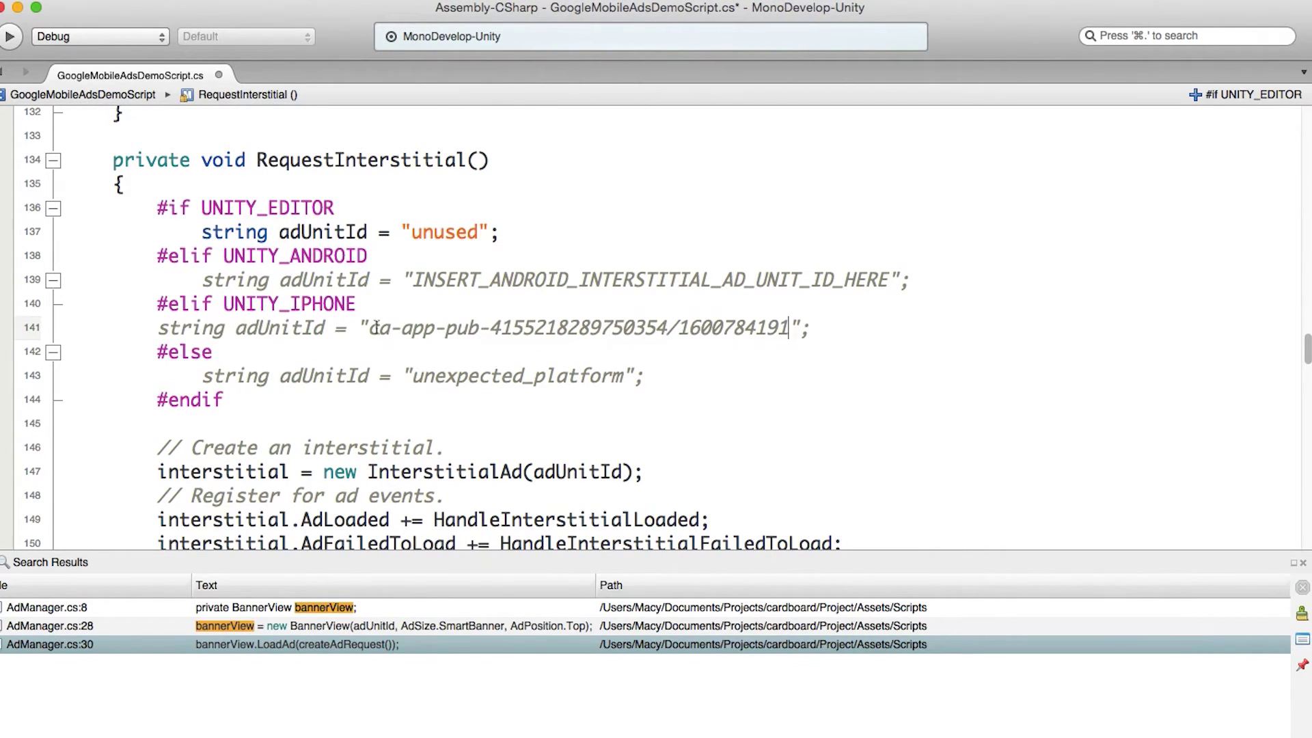
click(159, 328)
key(Tab)
key(super+s)
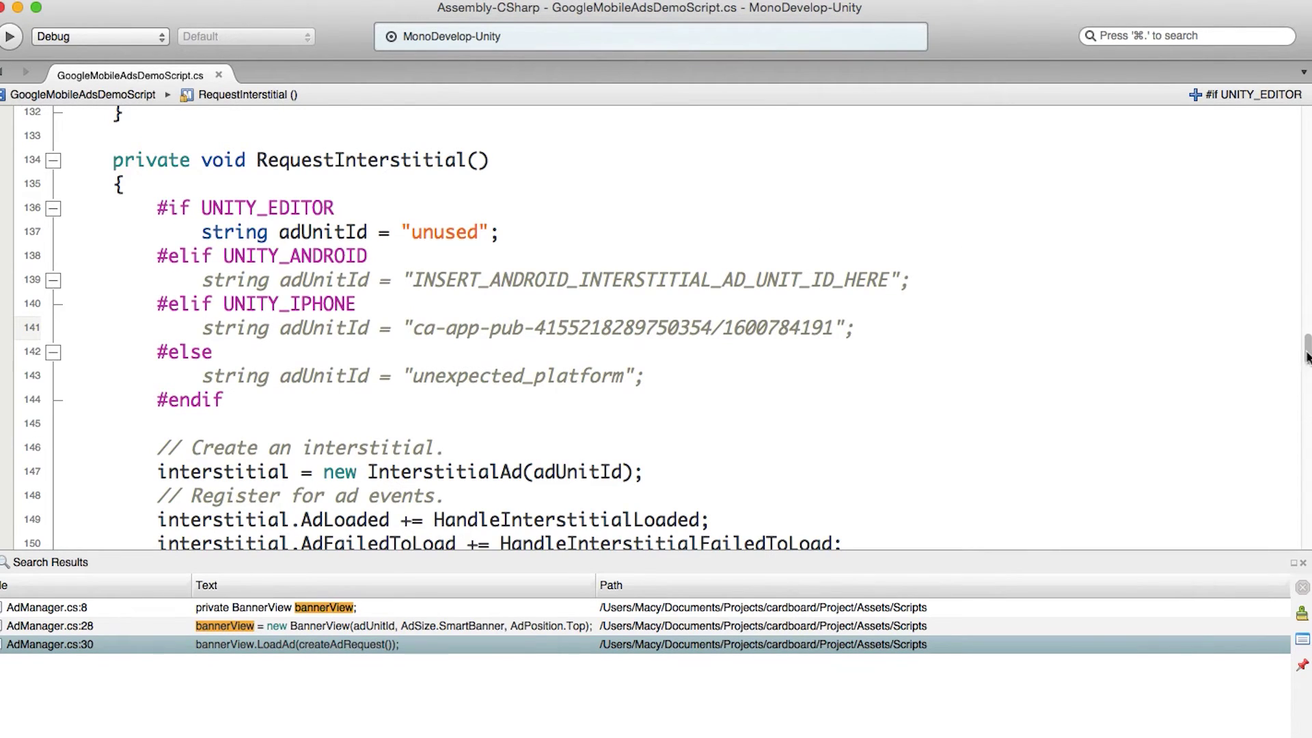
drag(1305, 358, 1305, 170)
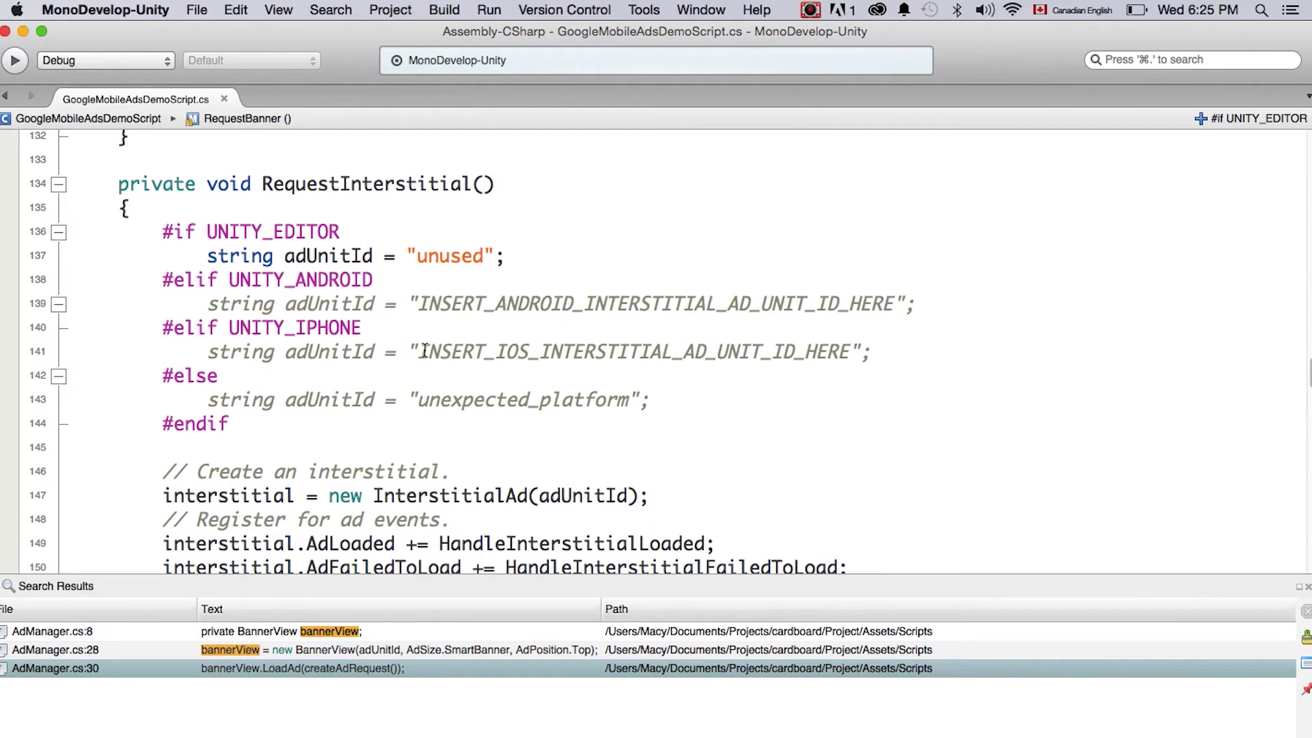
key(super+Tab)
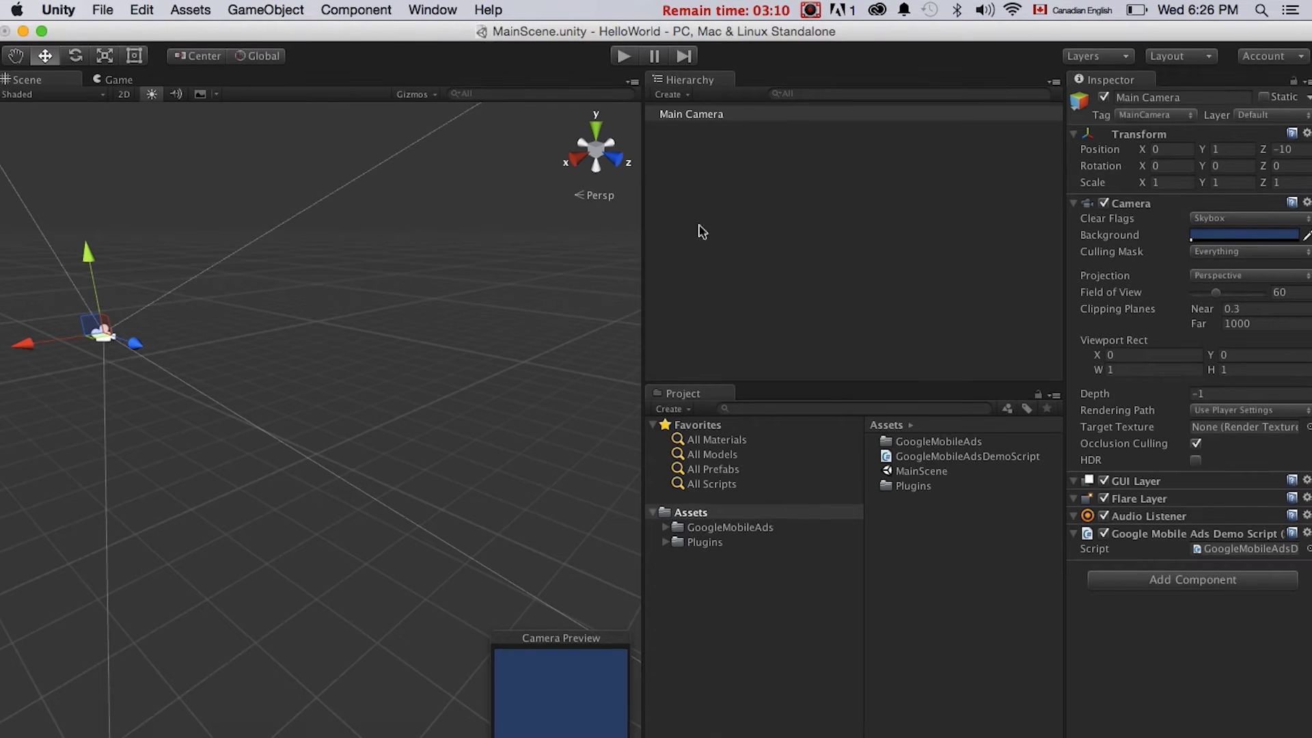
- Open Build Settings with the Player Settings panel shown
click(106, 17)
click(161, 185)
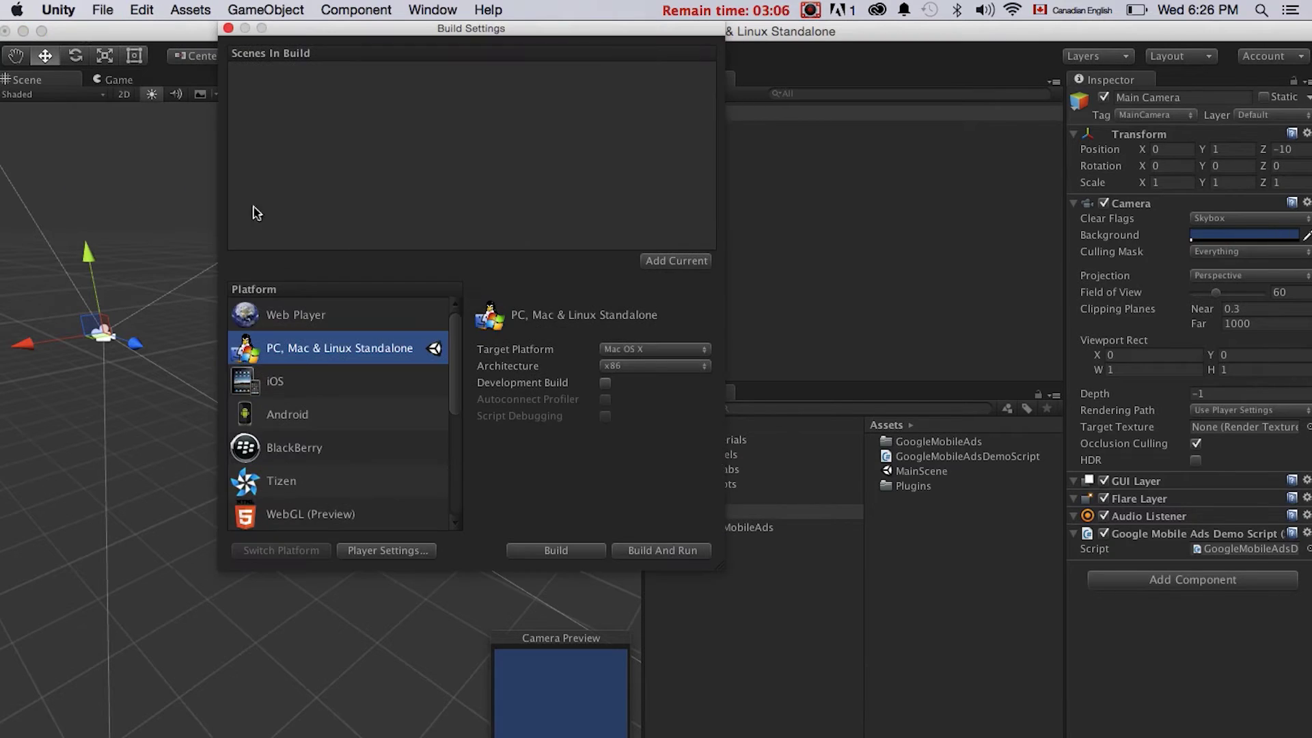
click(376, 550)
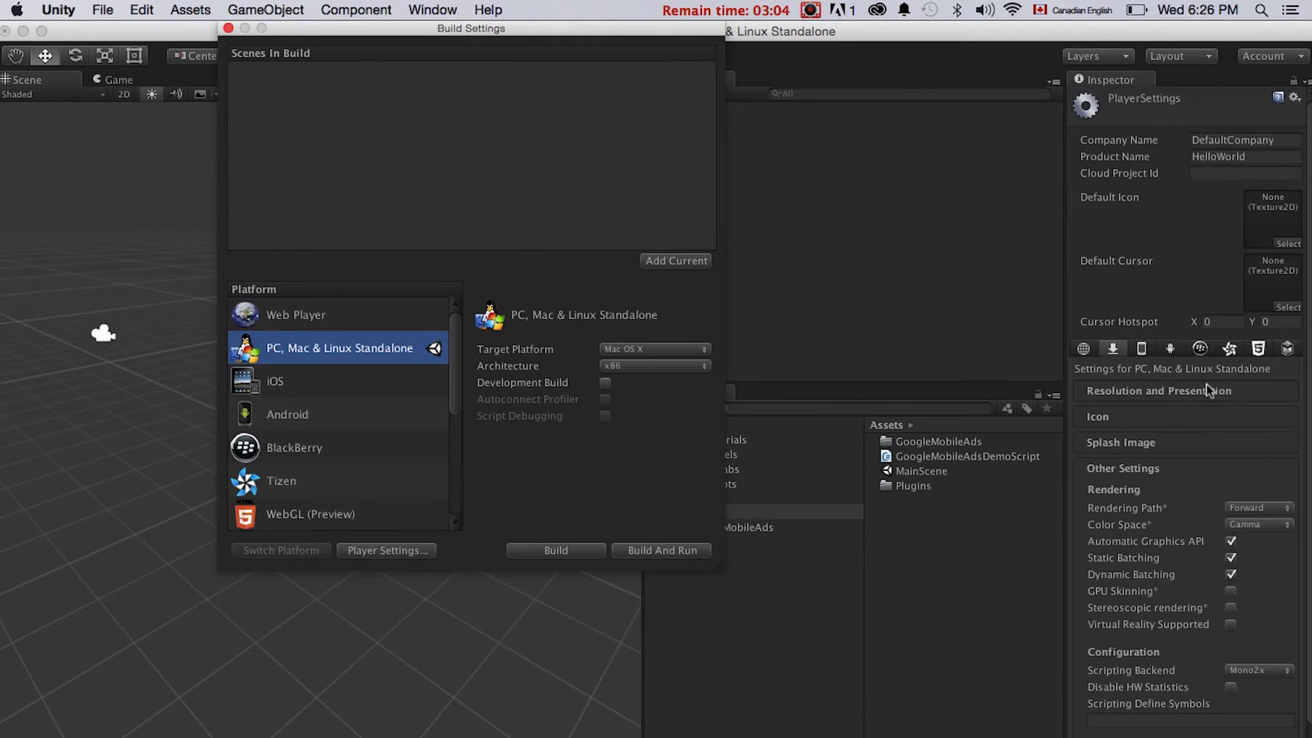
click(1288, 555)
scroll(1287, 554, down, 3)
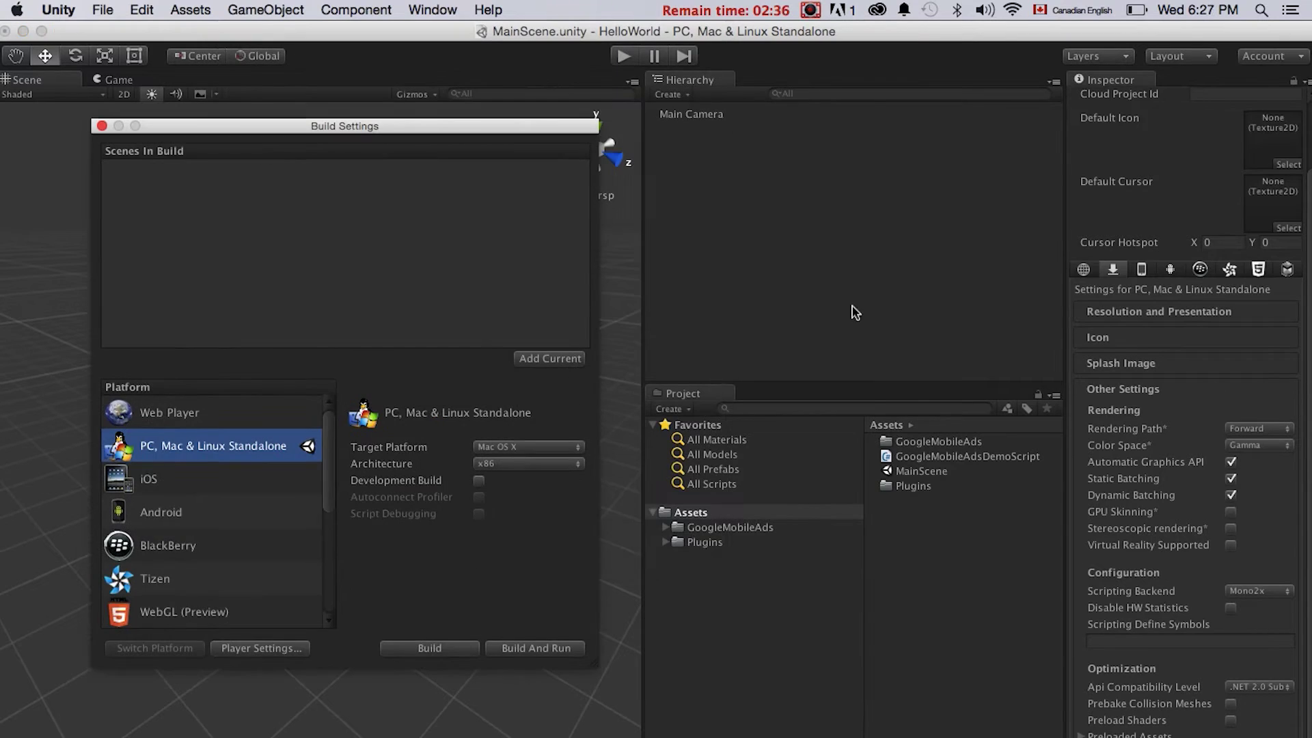
- Select iOS as the platform and set the bundle identifier to com.omiaogames.admob
click(215, 482)
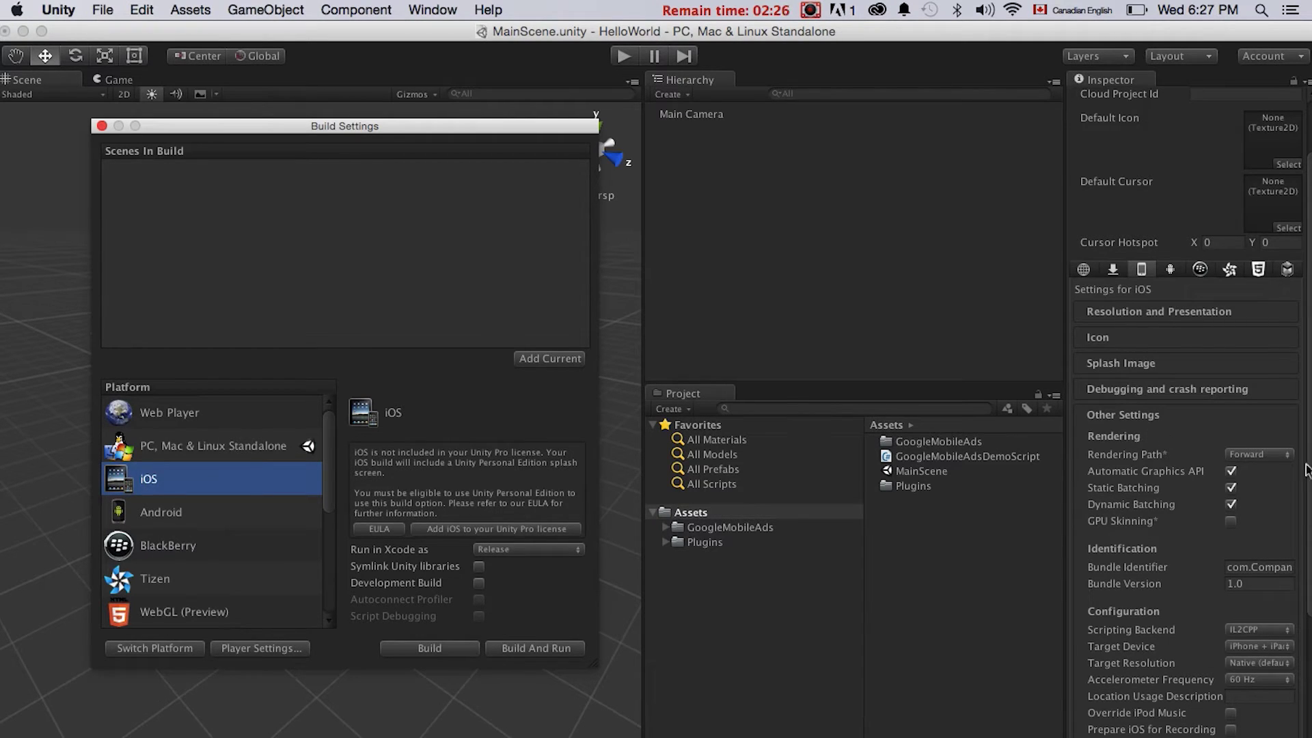
click(1261, 573)
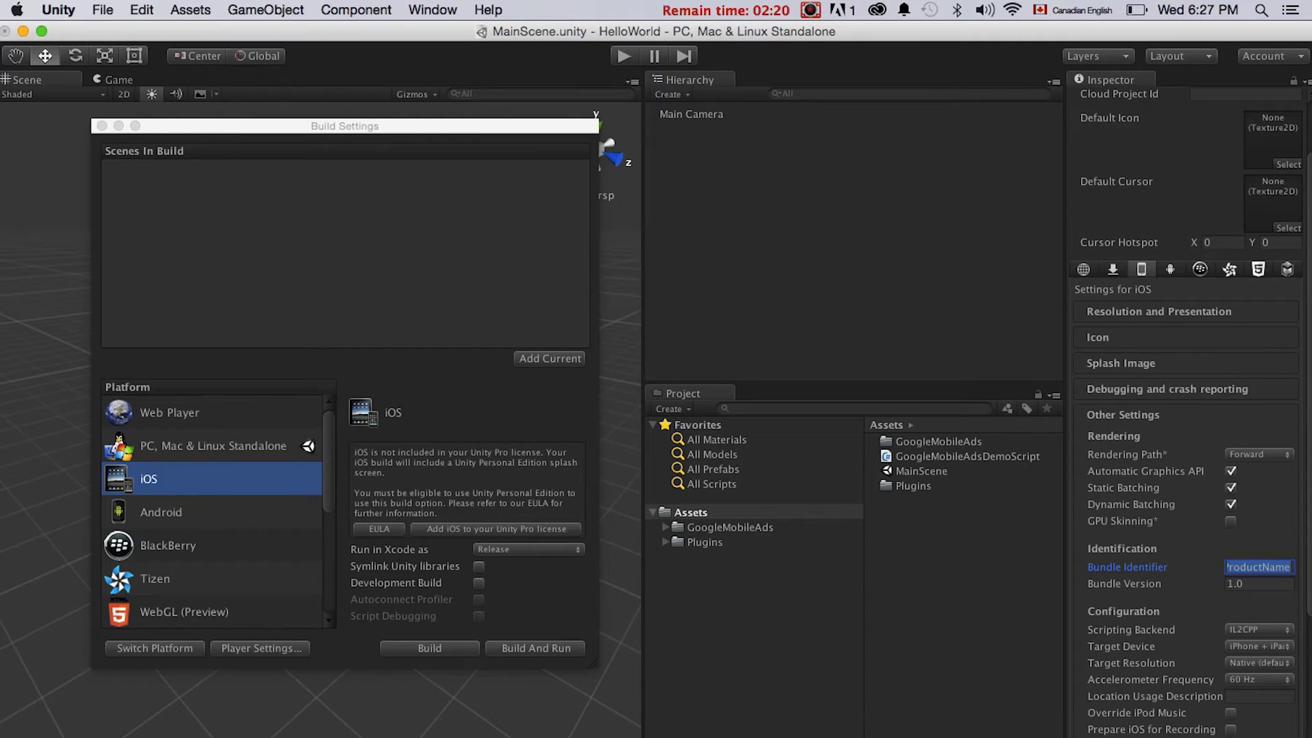
text(com.omiaogames.admob)
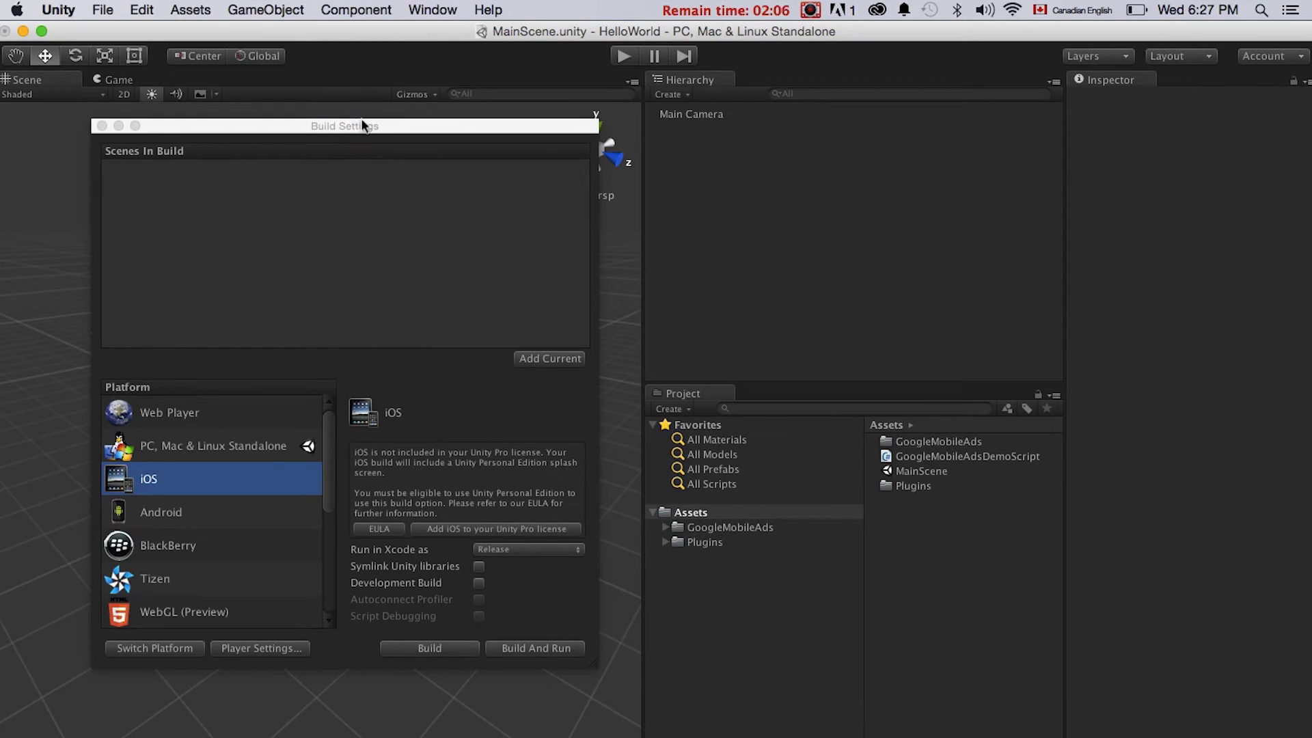
- Add MainScene to Scenes In Build and build the iOS project into a folder named IOS
drag(264, 125, 293, 125)
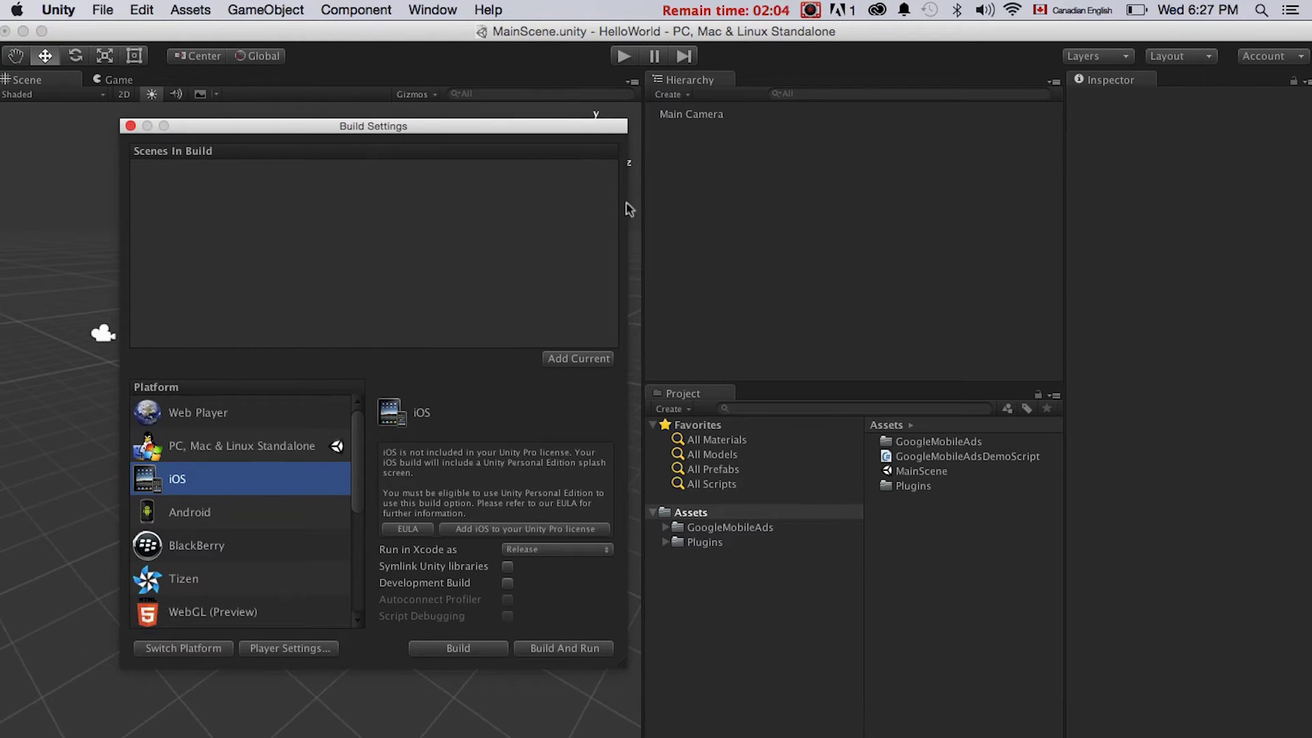
click(560, 362)
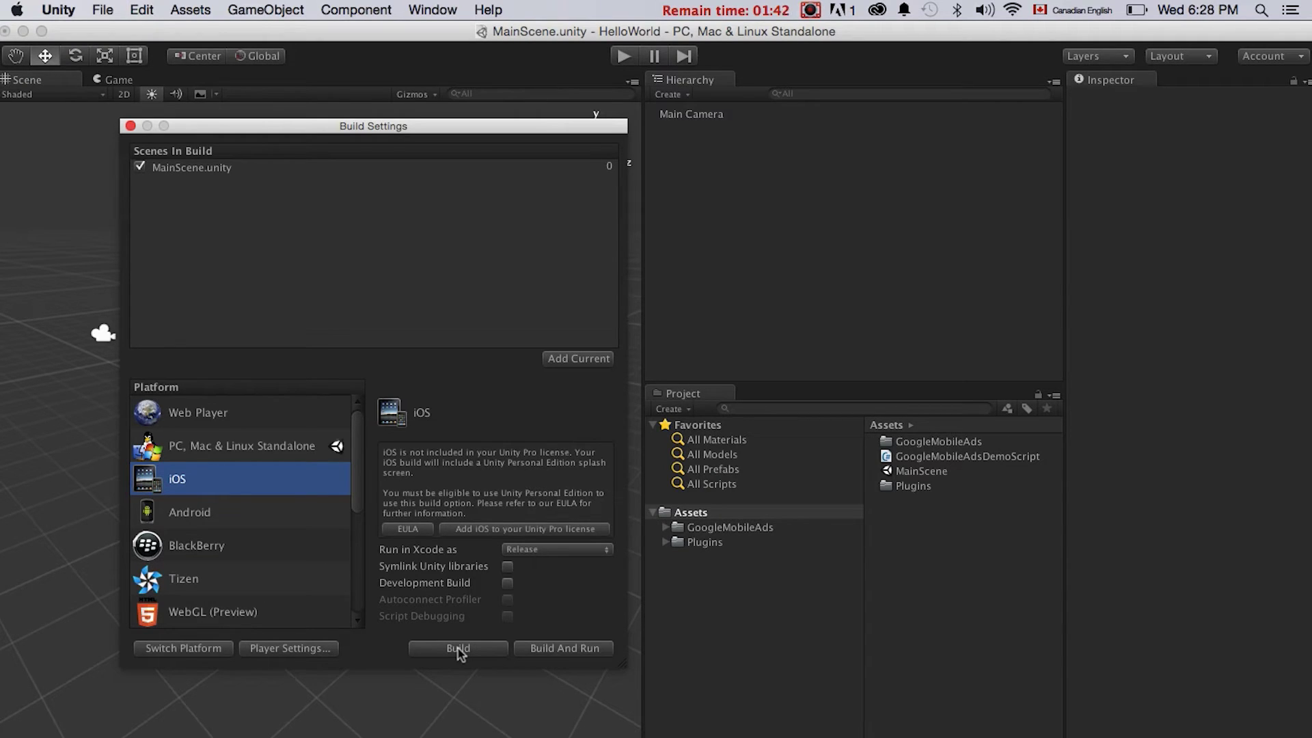
click(459, 651)
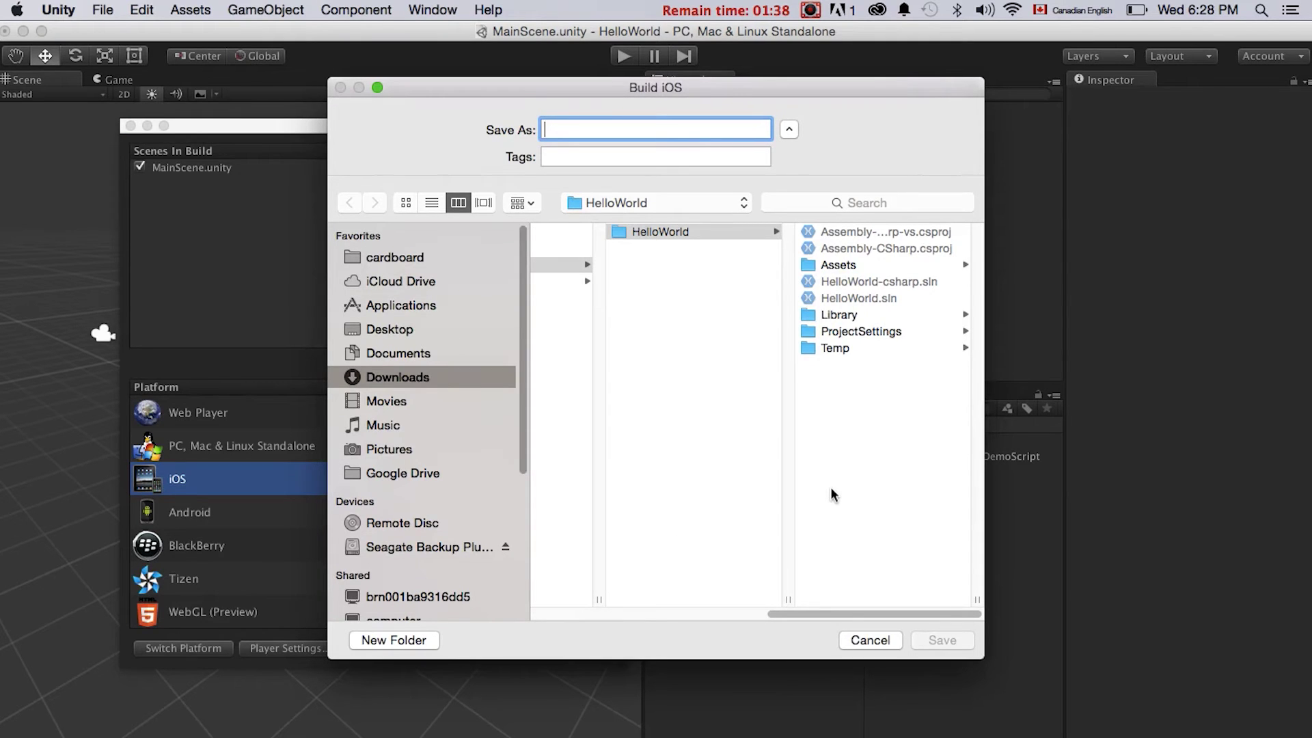
text(IOS)
key(Return)
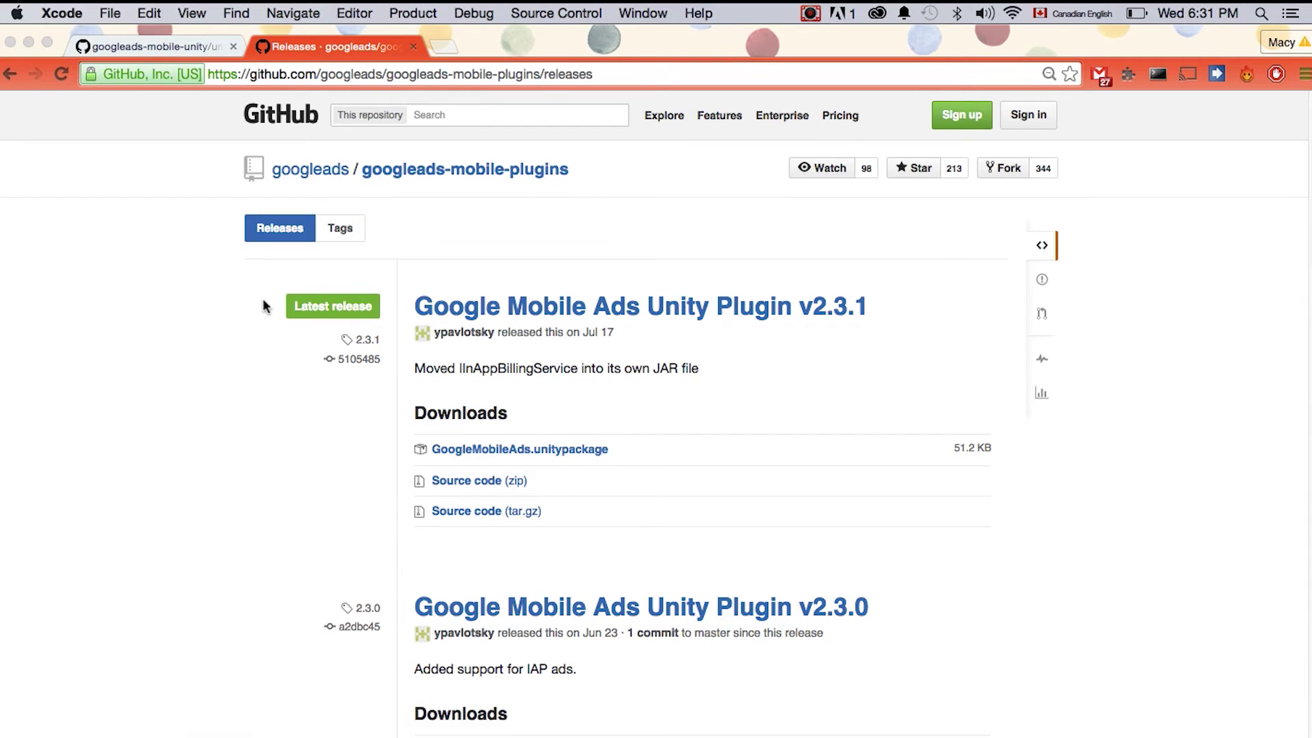
- Open the Xcode project from Downloads > googleads master > unity > samples > HelloWorld > IOS
click(111, 15)
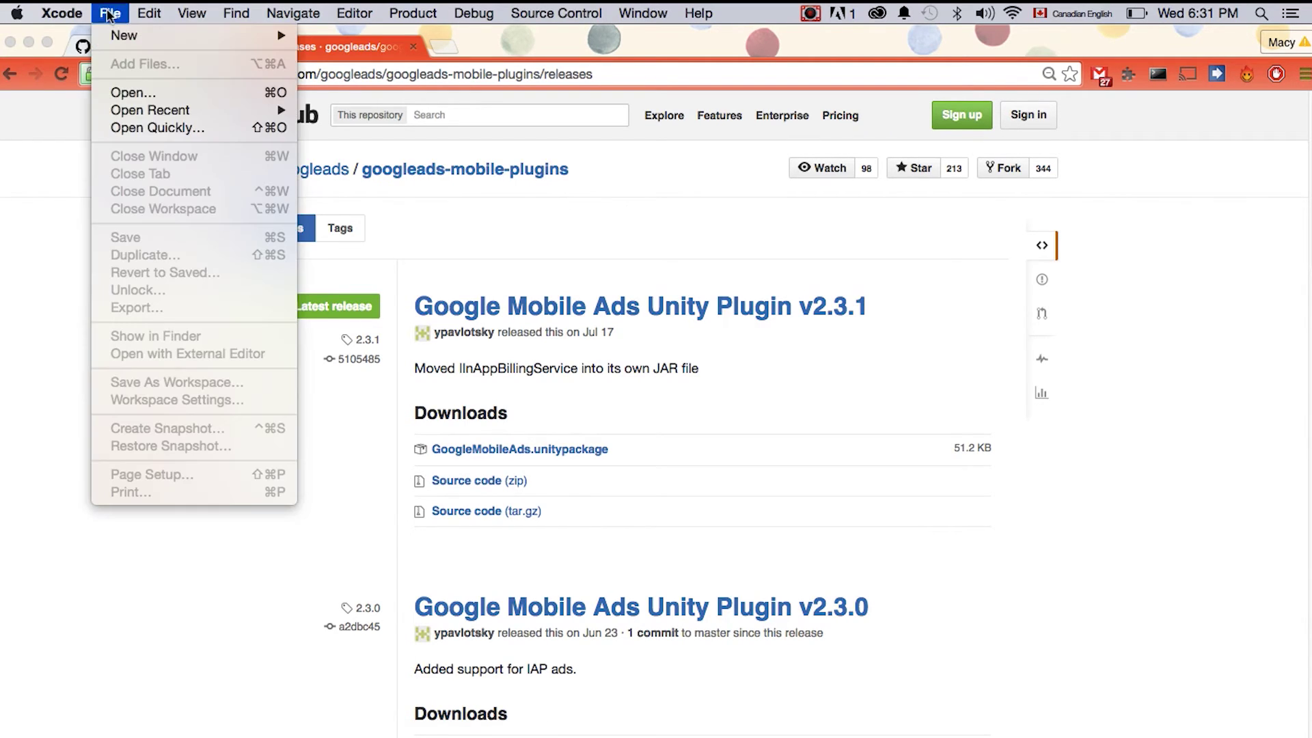
click(137, 92)
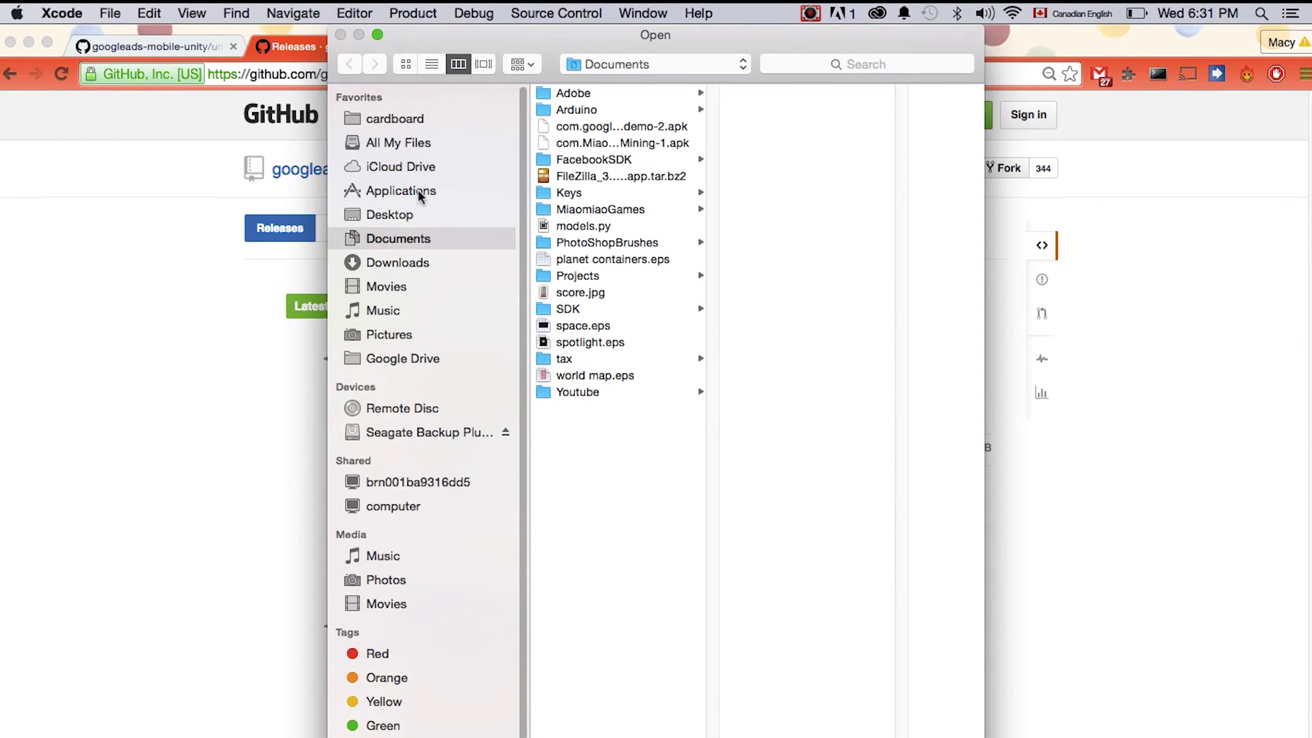
click(457, 264)
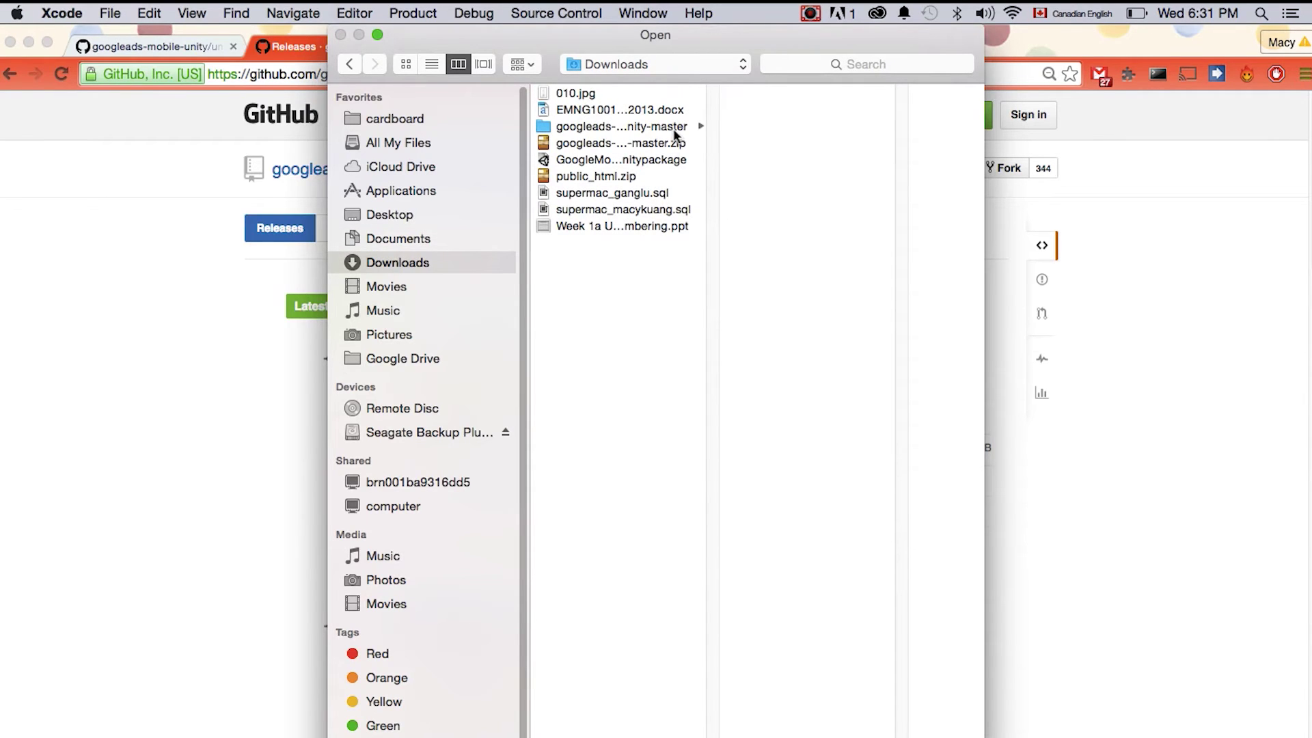
click(663, 126)
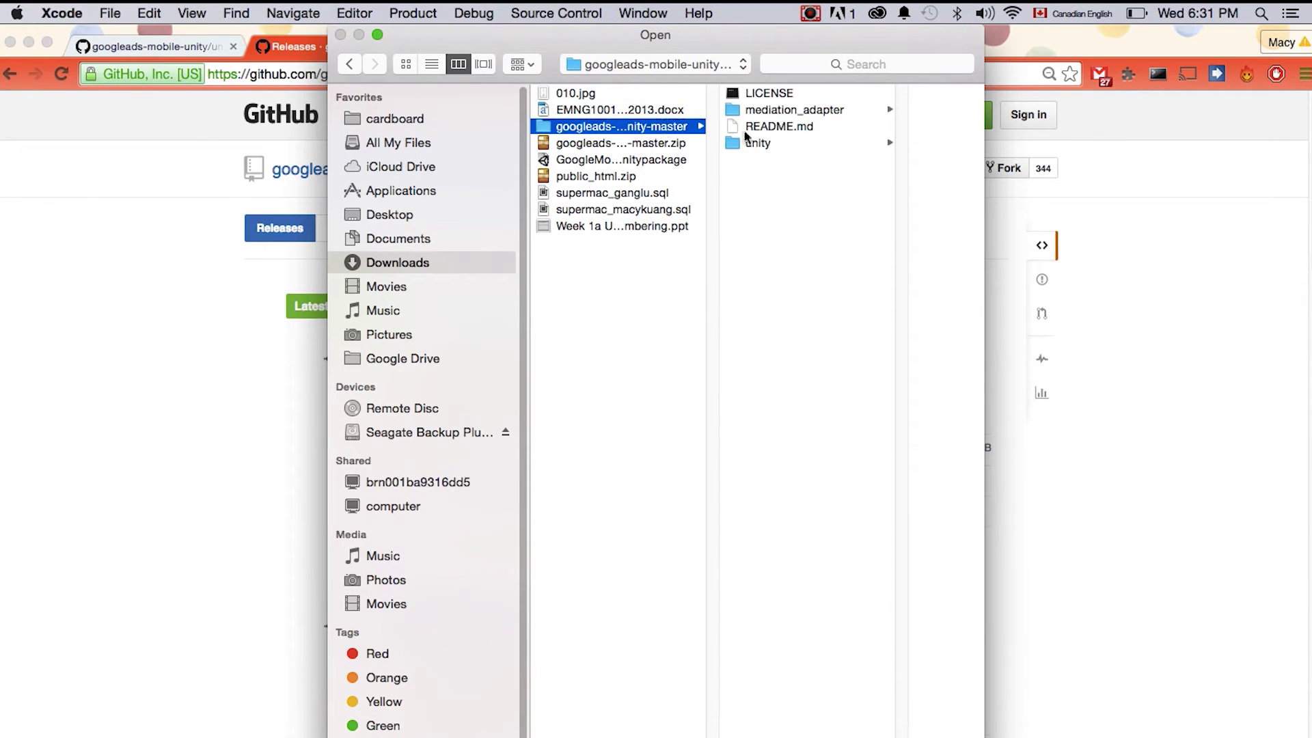
click(782, 143)
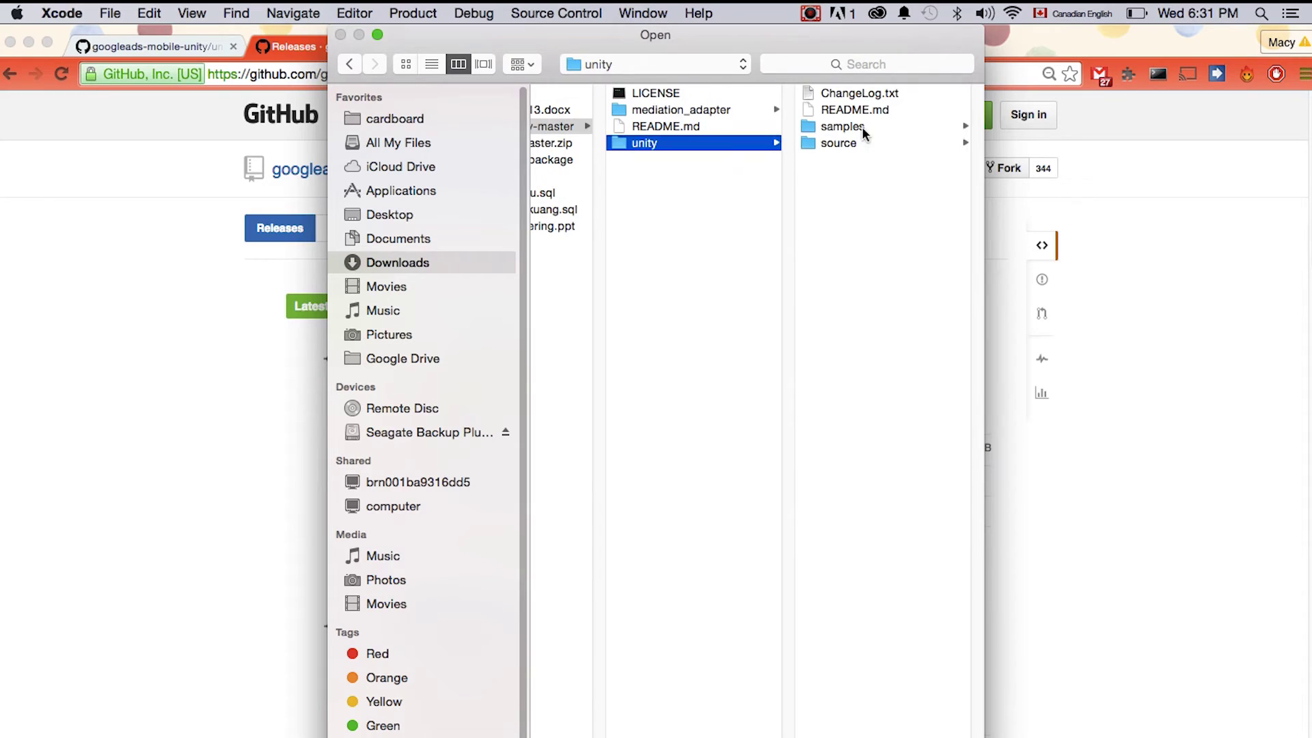
click(862, 126)
click(847, 96)
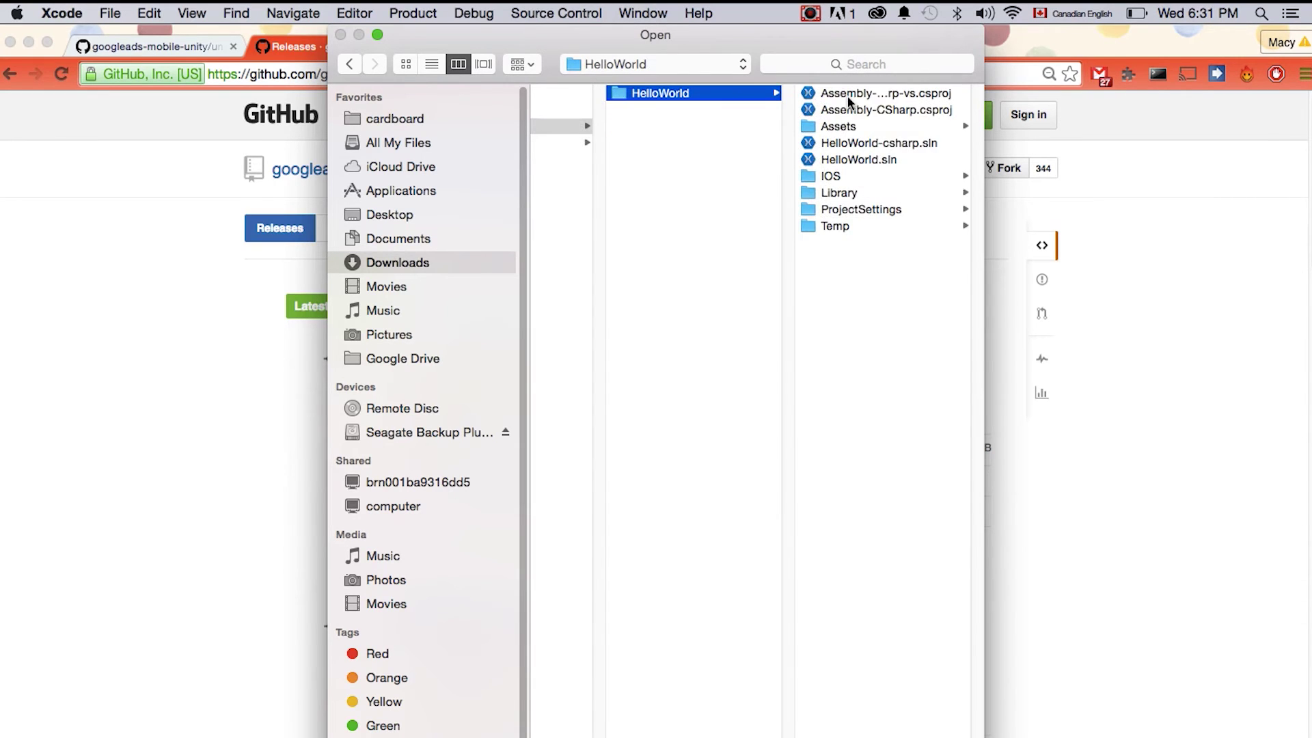
click(849, 175)
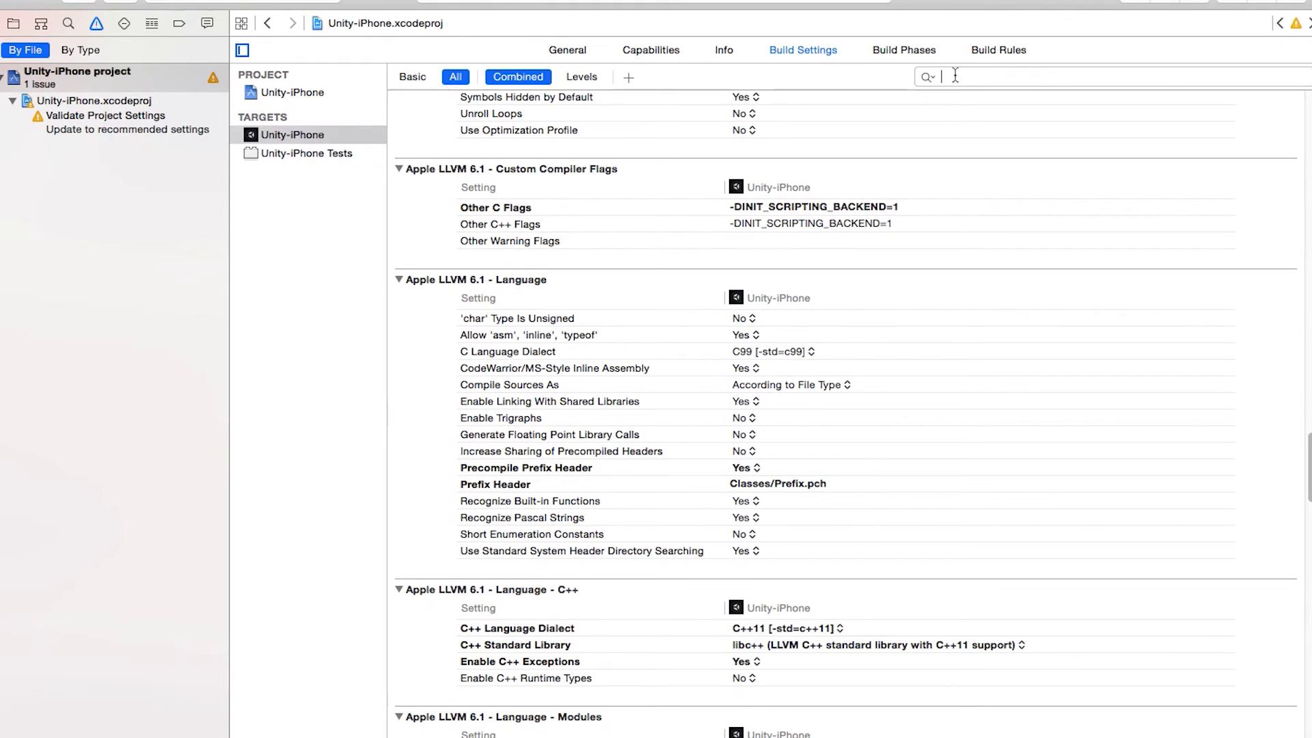
- On the Unity-iPhone project settings, filter build settings by 'mo' and inspect Enable Modules values
click(297, 138)
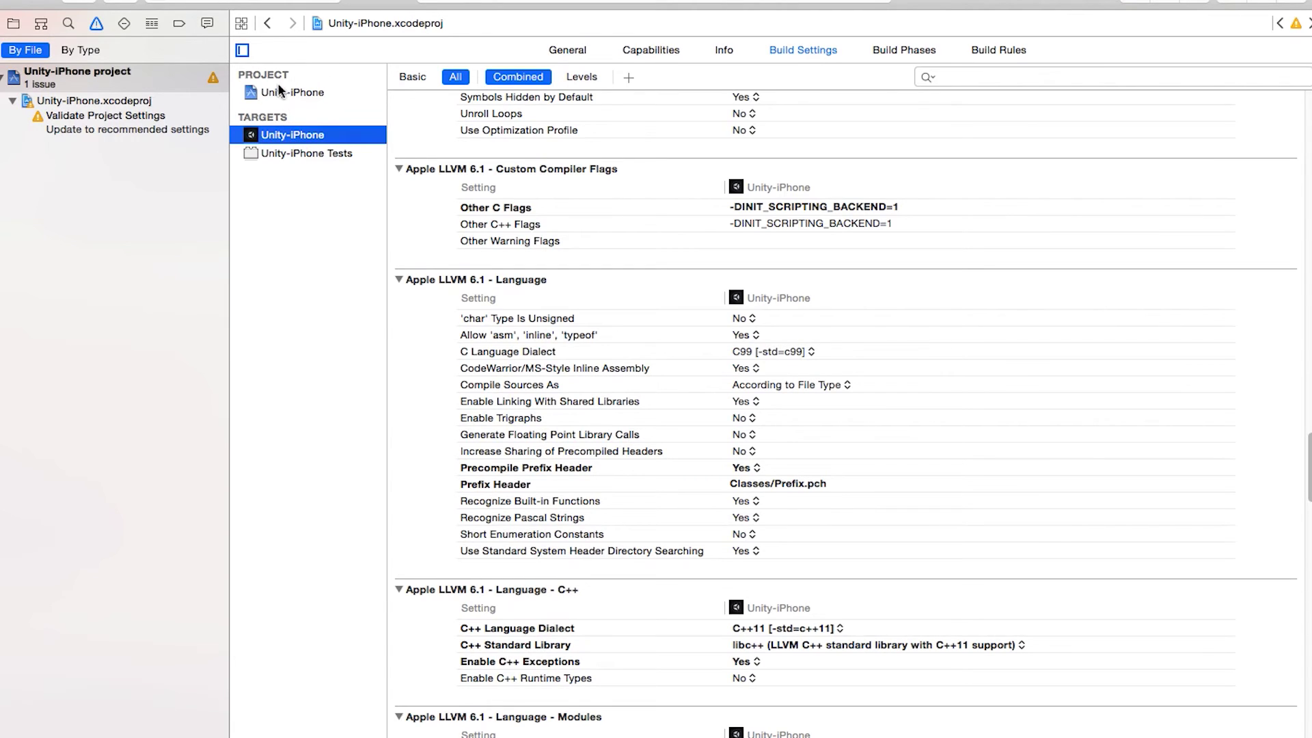
click(279, 91)
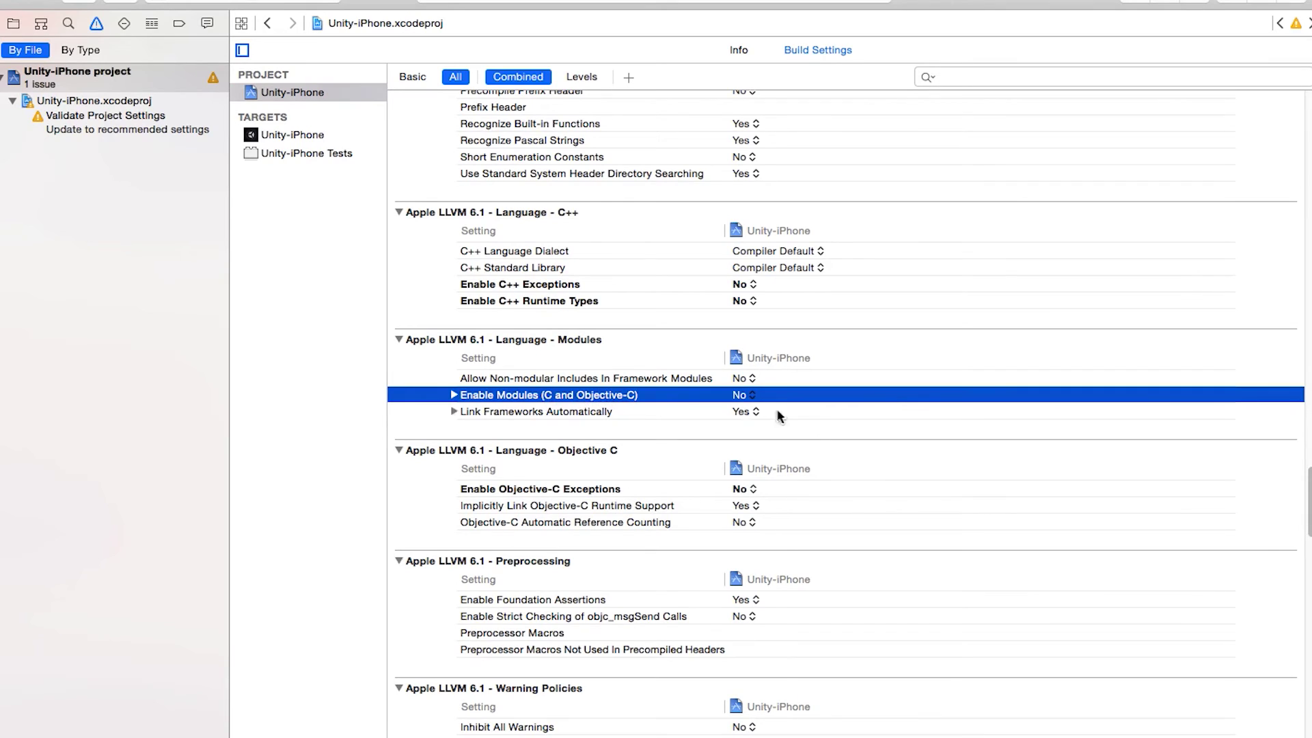
click(1055, 77)
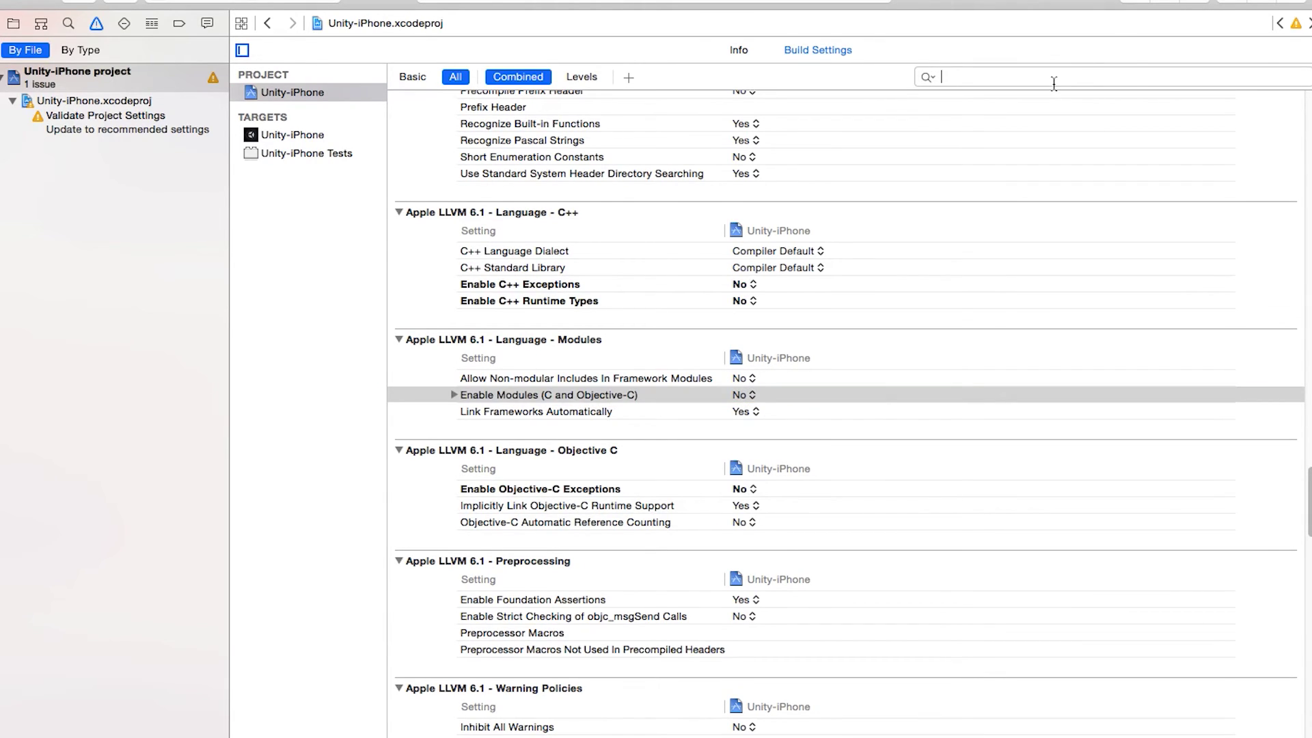
text(modu)
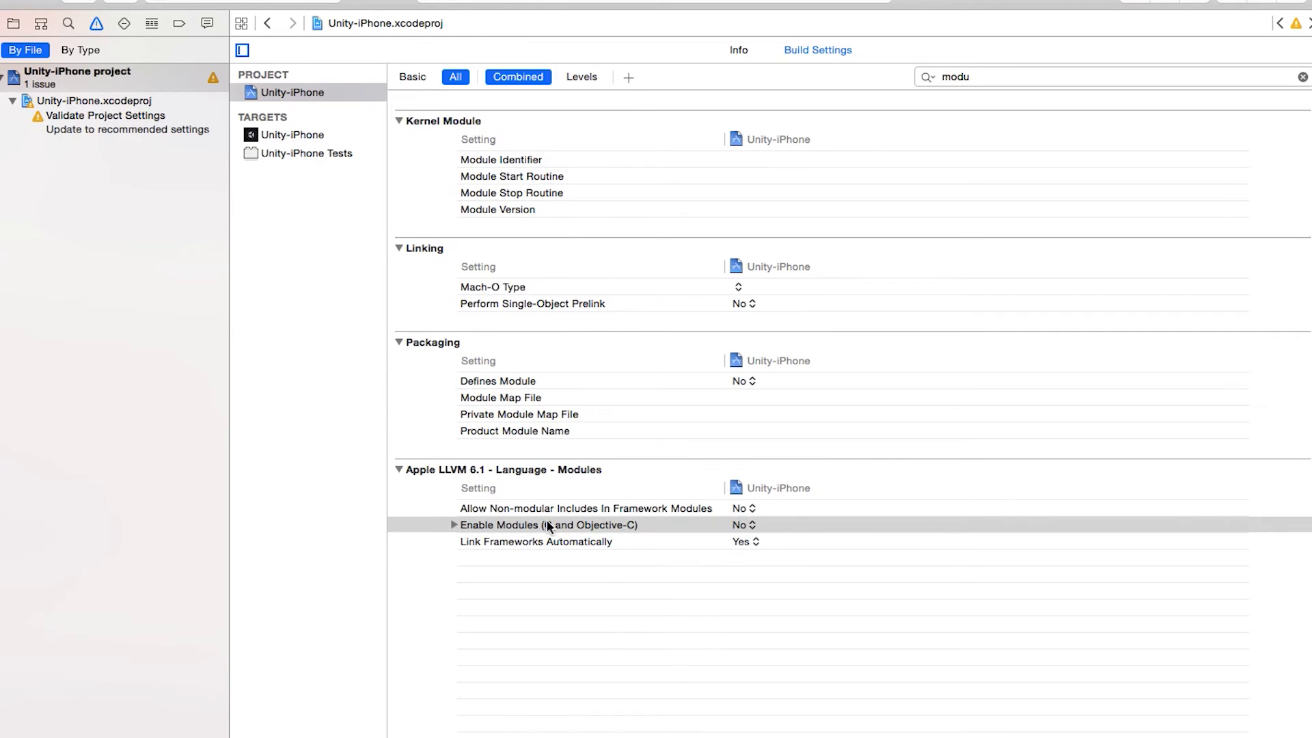
click(743, 526)
click(696, 547)
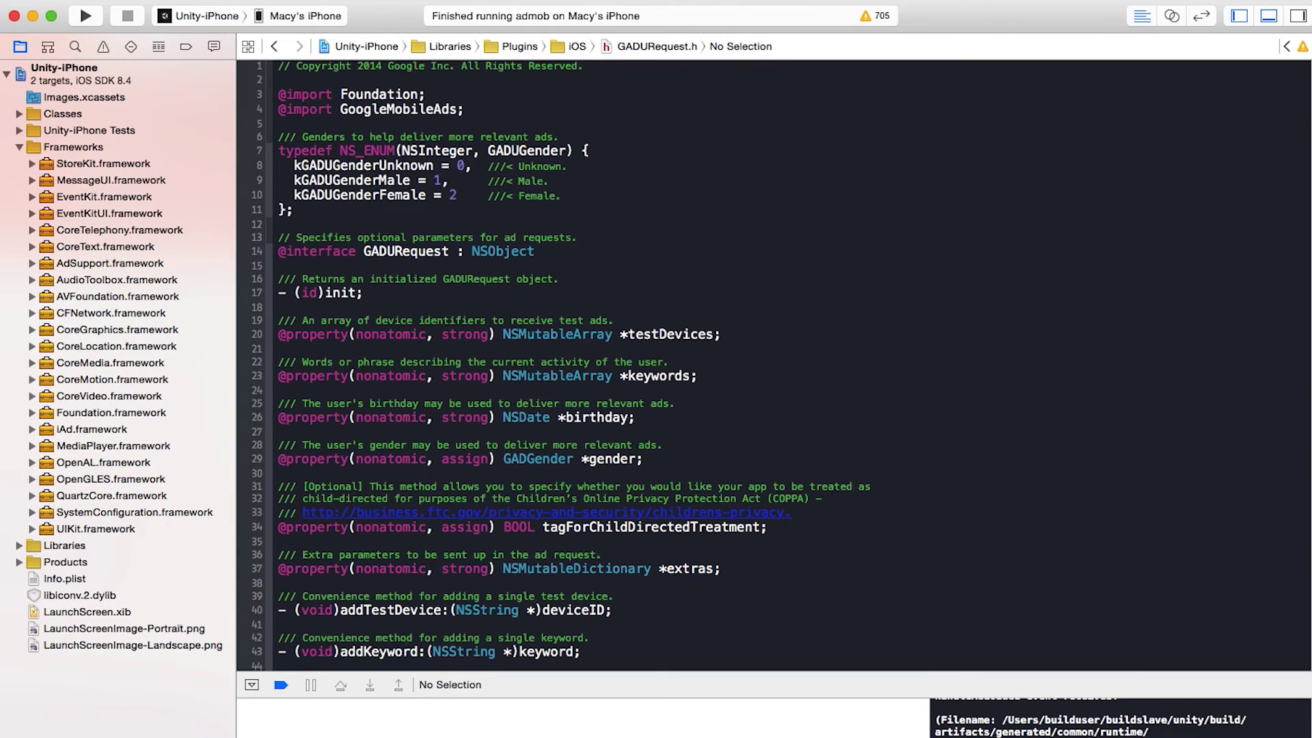
- Locate GoogleMobileAds.framework inside the GoogleMobileAdsSdkiOS-7.4.1 folder in Finder
click(146, 728)
drag(644, 60, 802, 76)
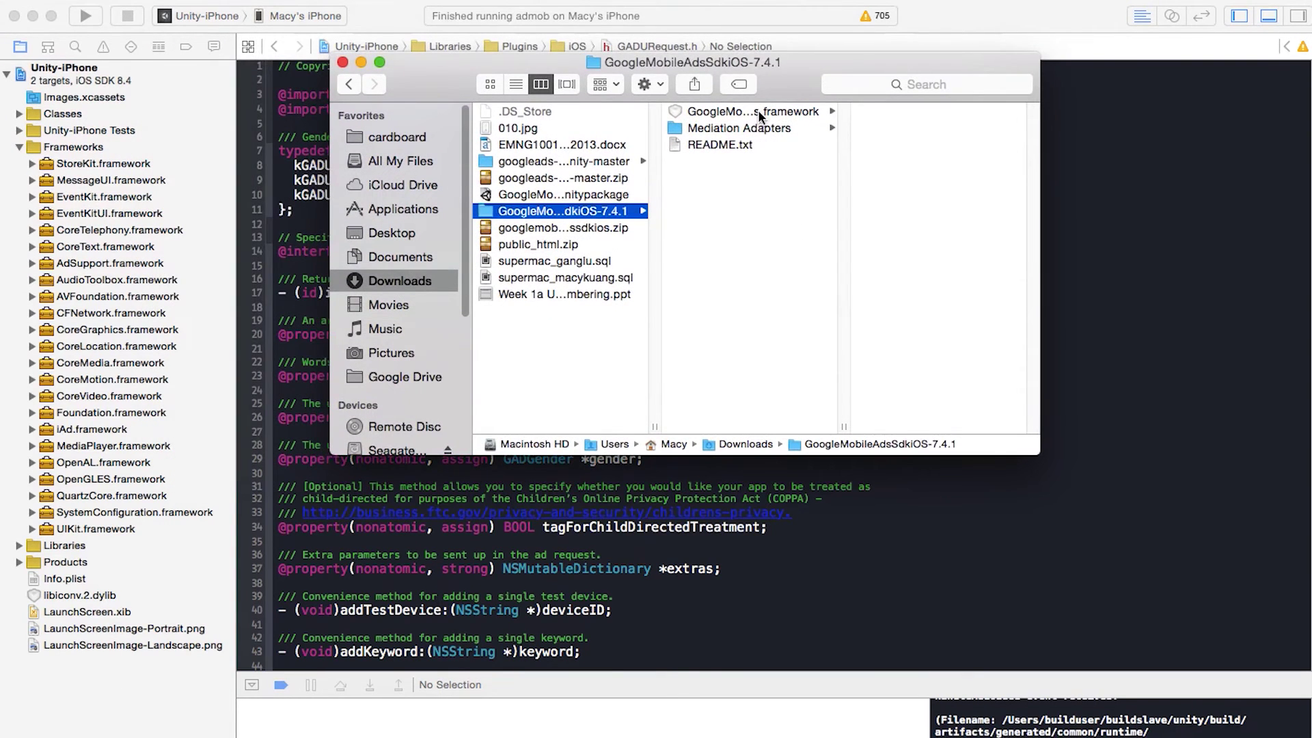
click(553, 197)
click(530, 213)
click(715, 111)
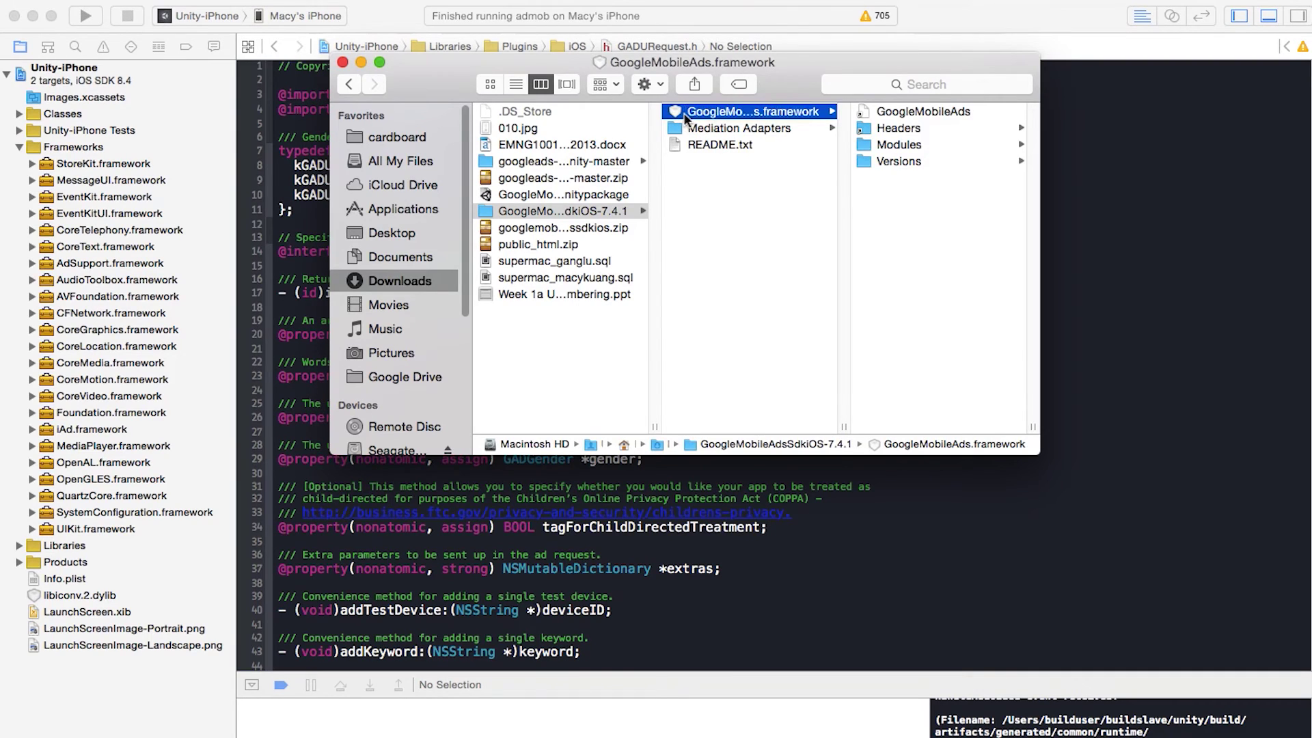
- Drag GoogleMobileAds.framework into the Xcode Frameworks group and confirm the add options
drag(695, 120, 73, 158)
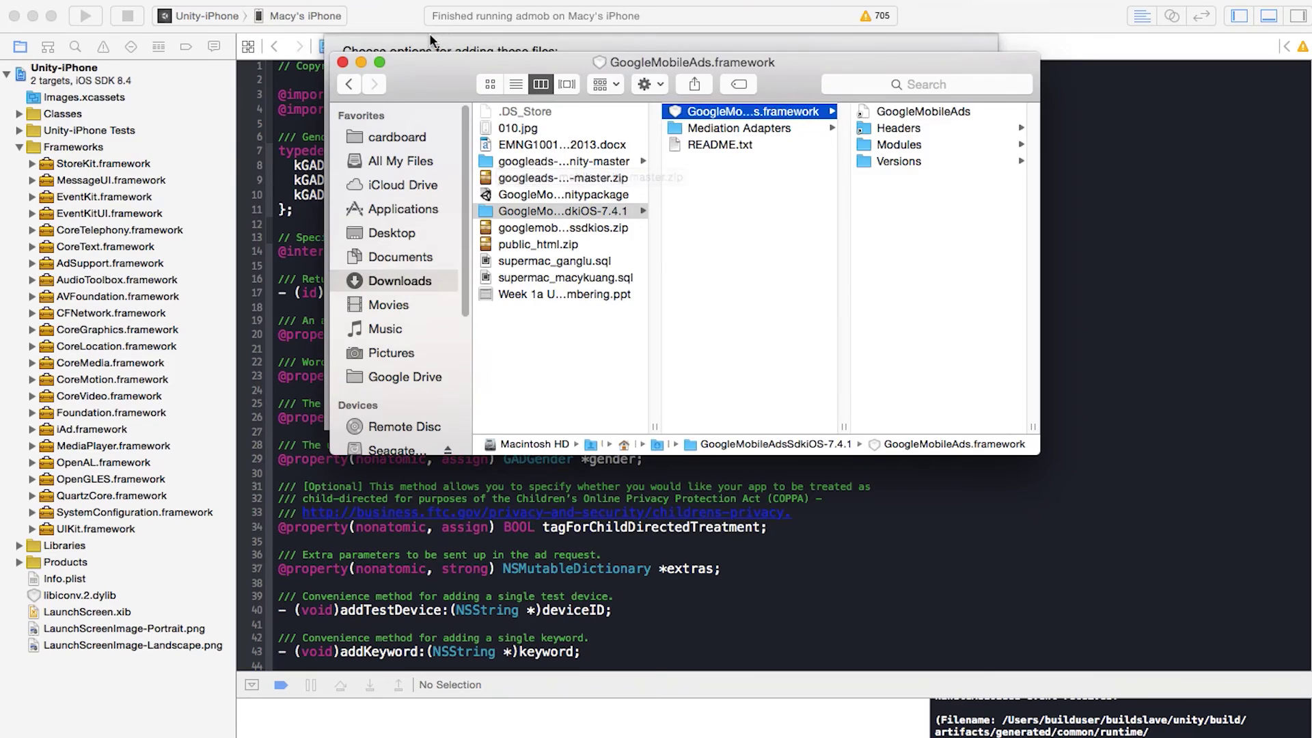
click(945, 400)
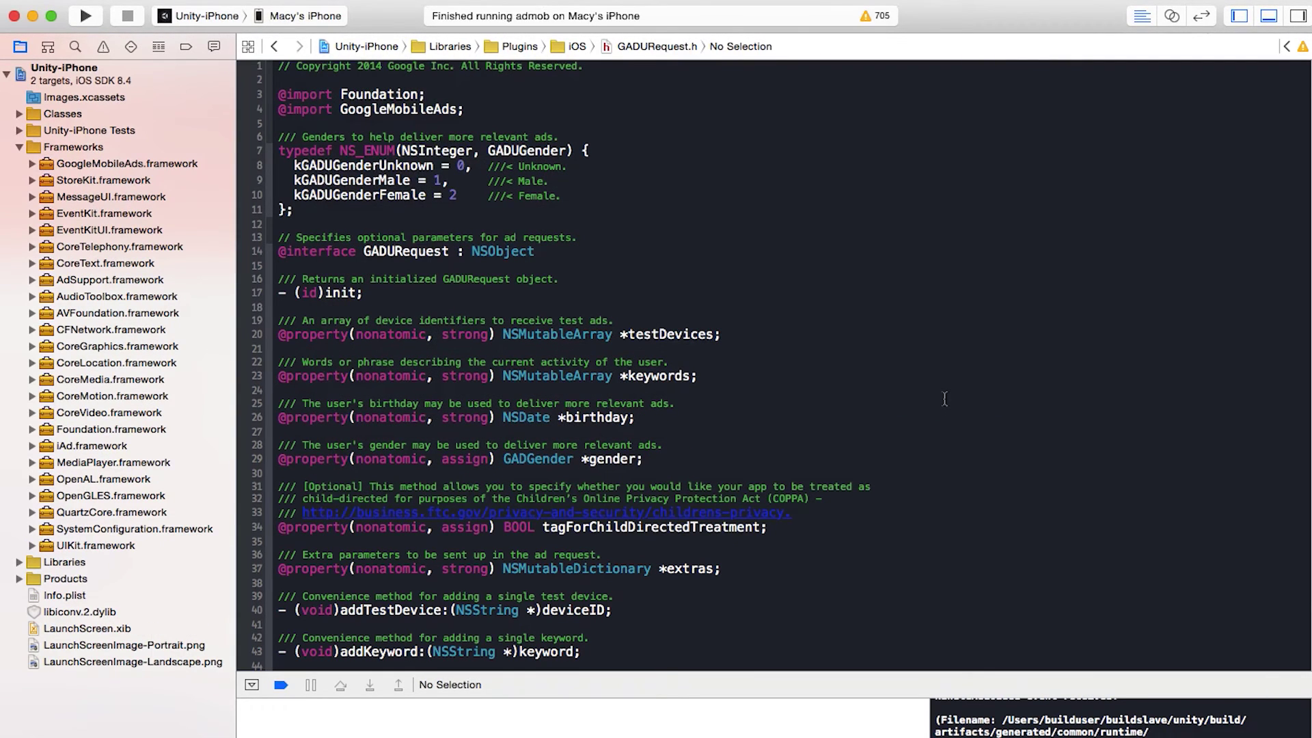
click(156, 75)
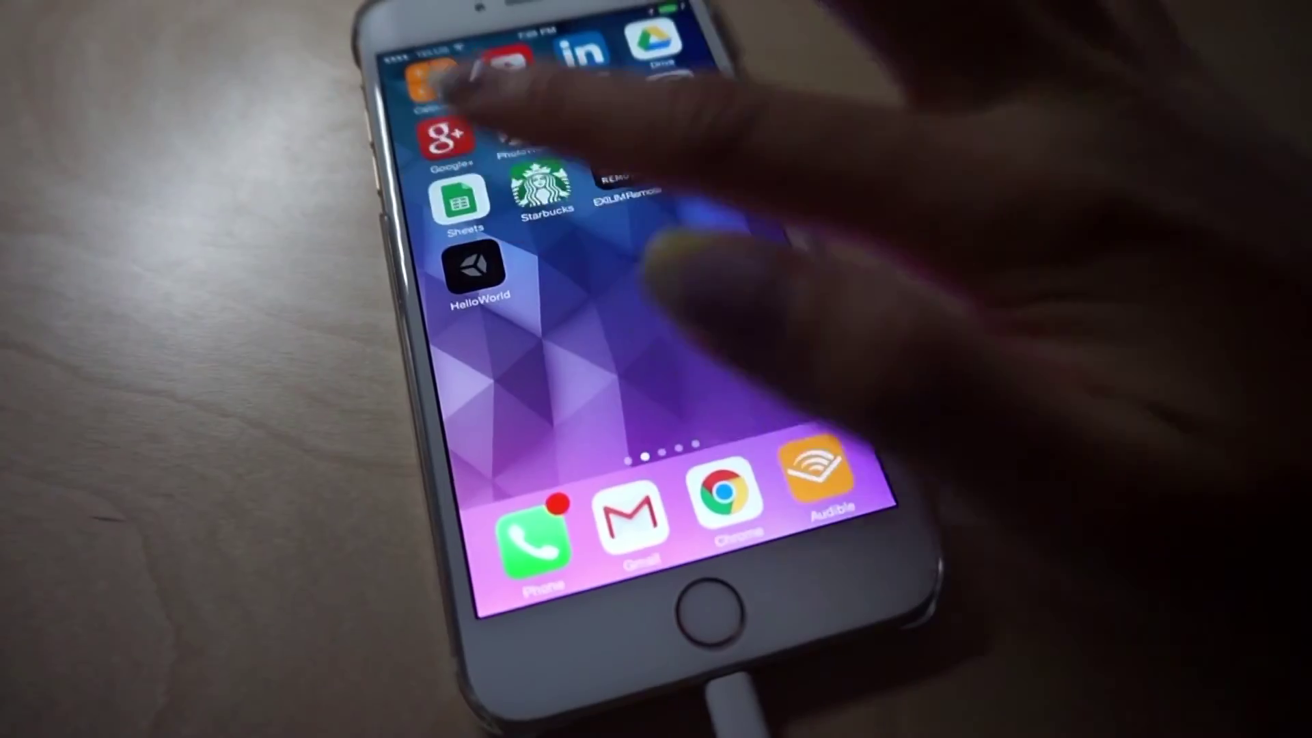
- Launch HelloWorld, request then hide a banner ad, and show then close an interstitial
click(455, 272)
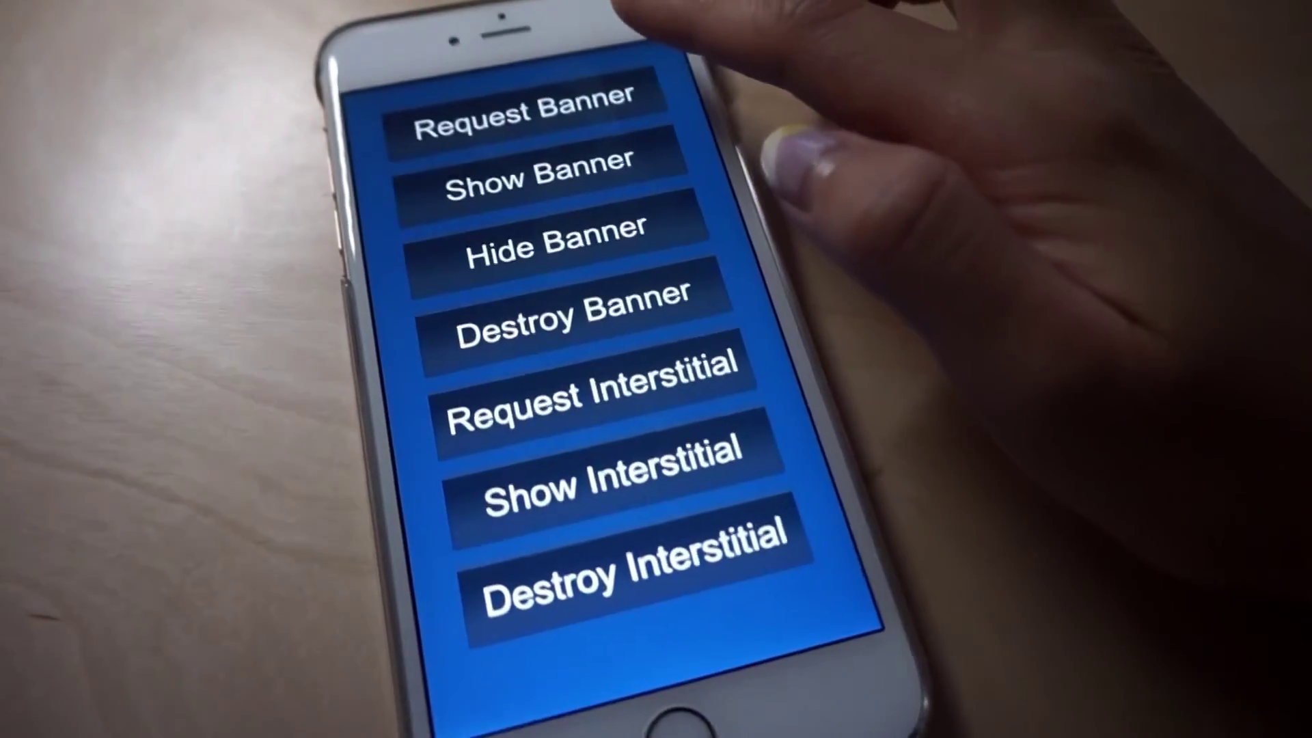
click(521, 104)
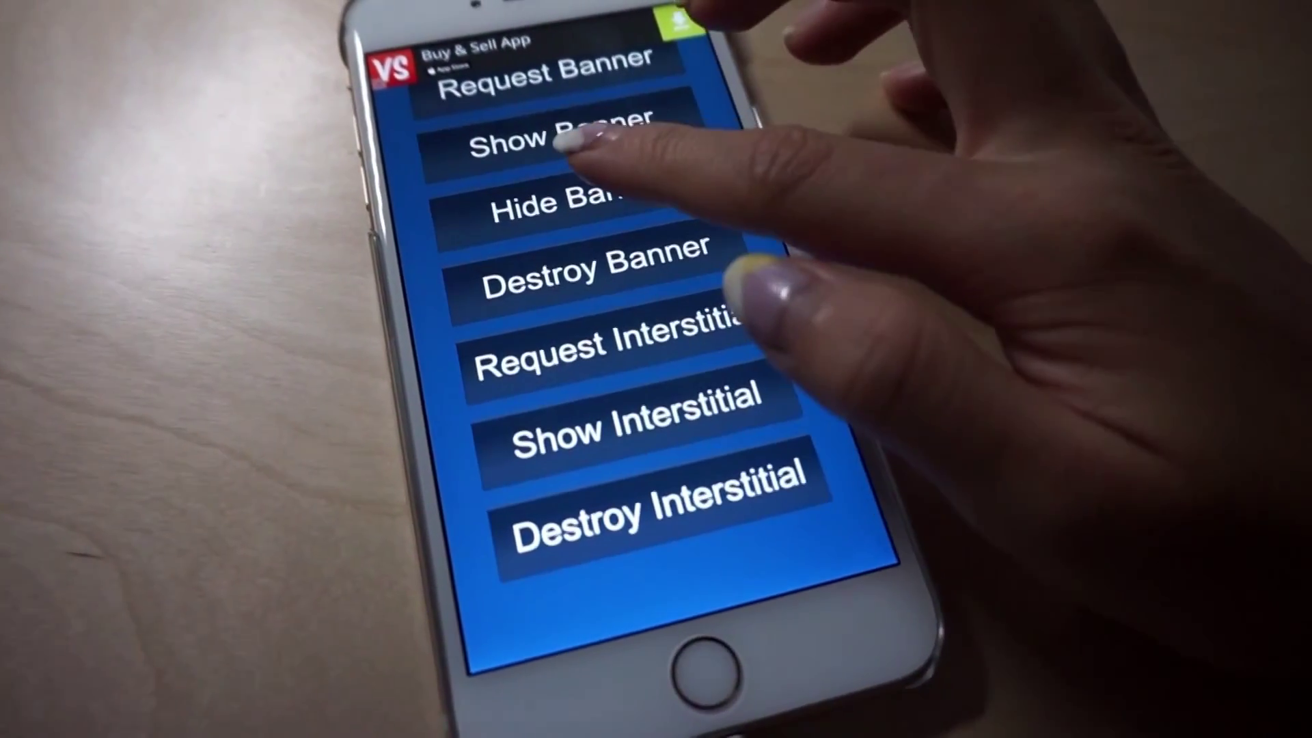
click(582, 206)
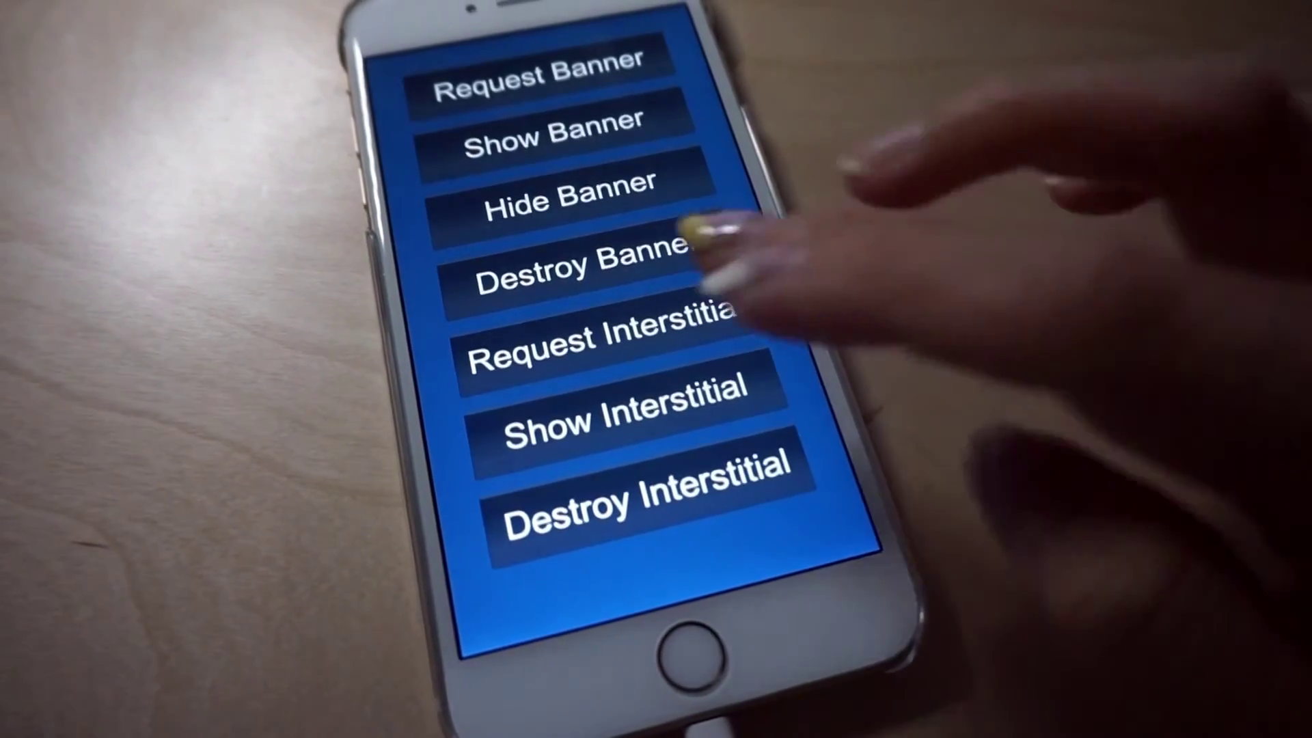
click(655, 340)
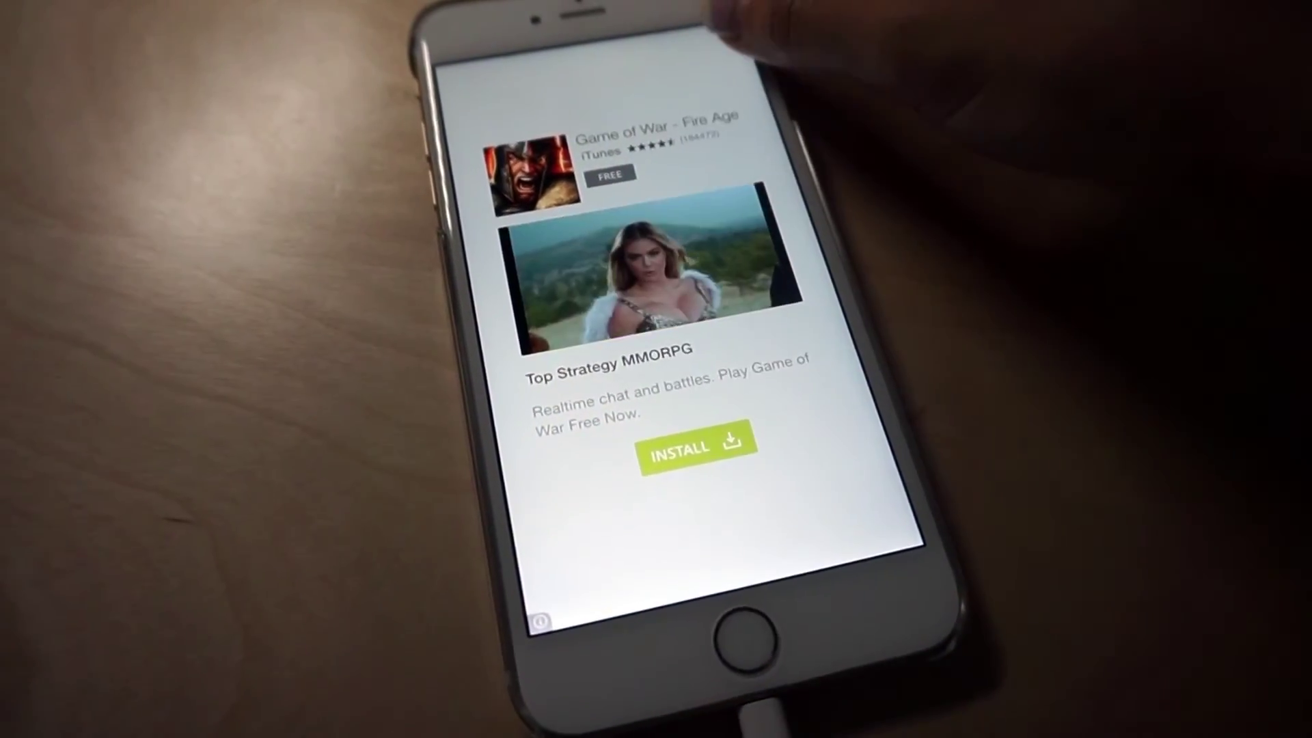
click(737, 65)
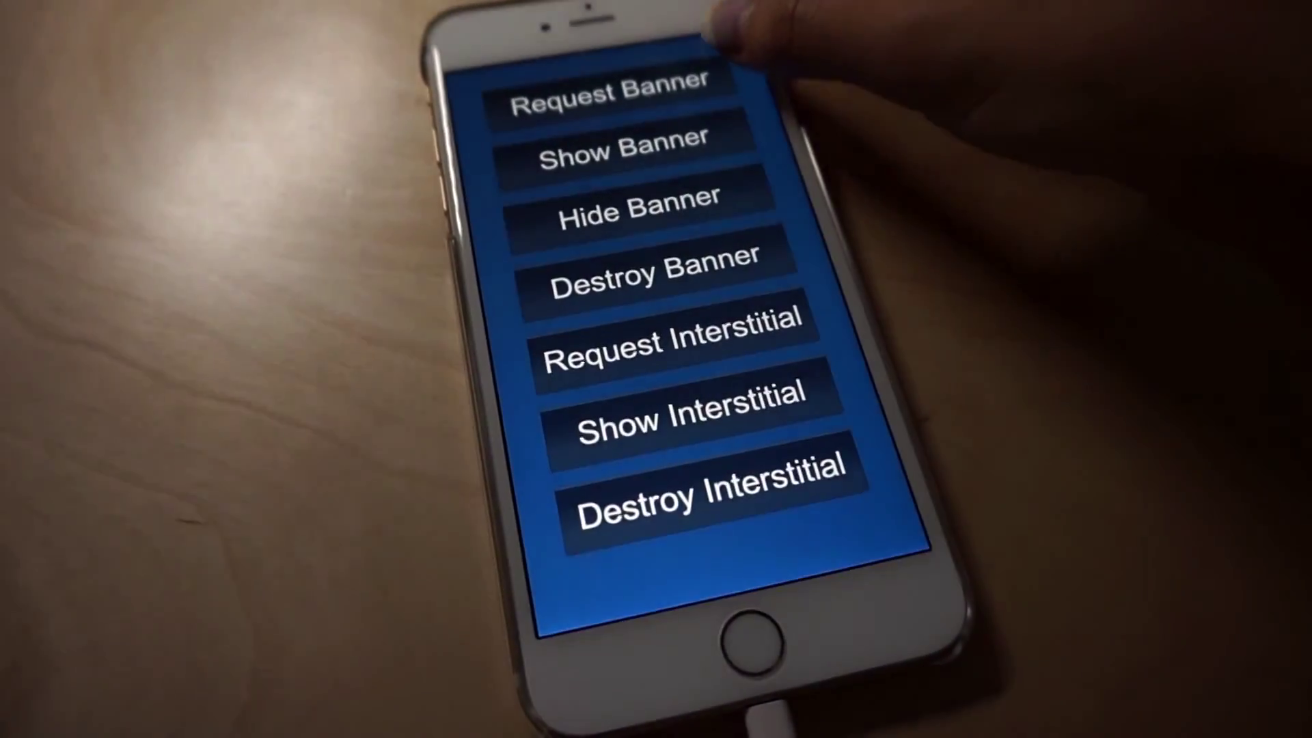